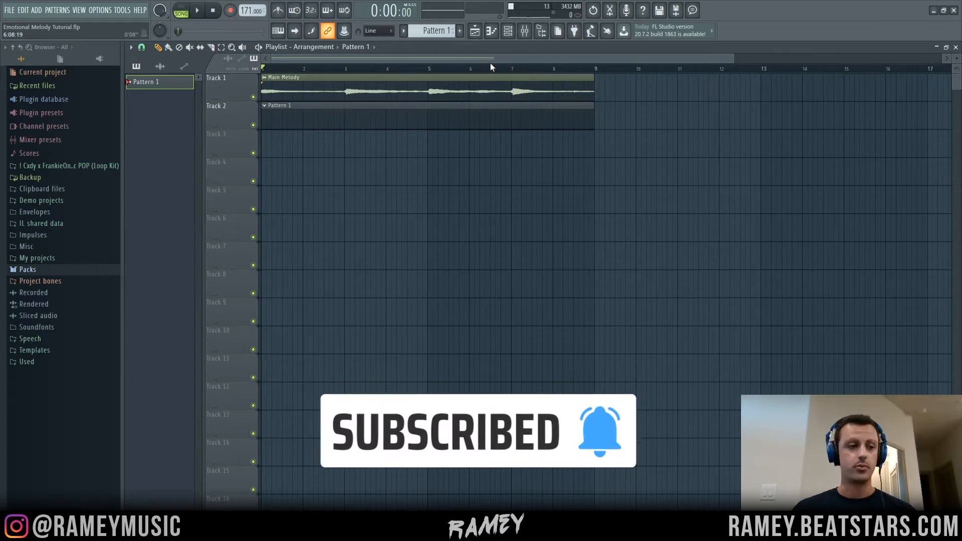
# Play the Main Melody piano loop in the playlist.
pyautogui.scroll(2, 491, 64)
pyautogui.doubleClick(302, 105)
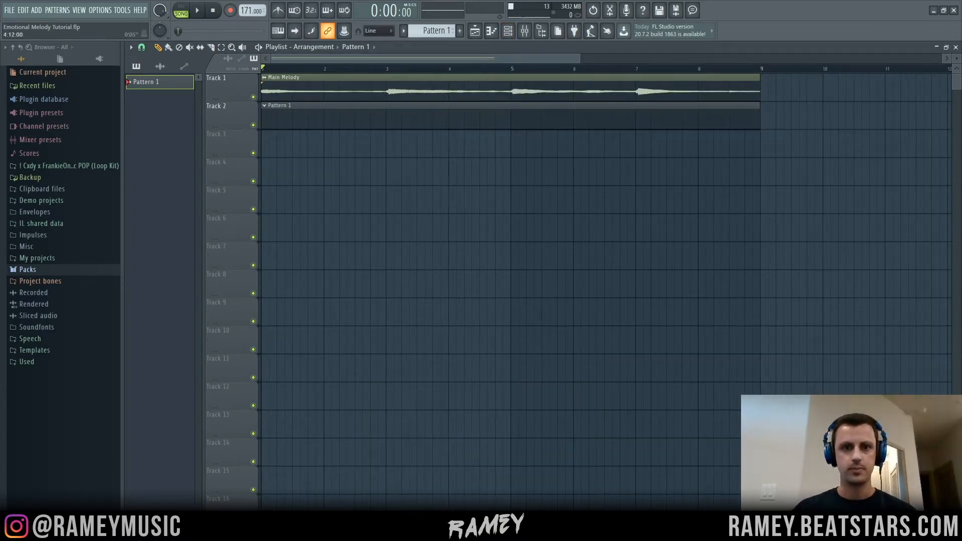
pyautogui.press('space')
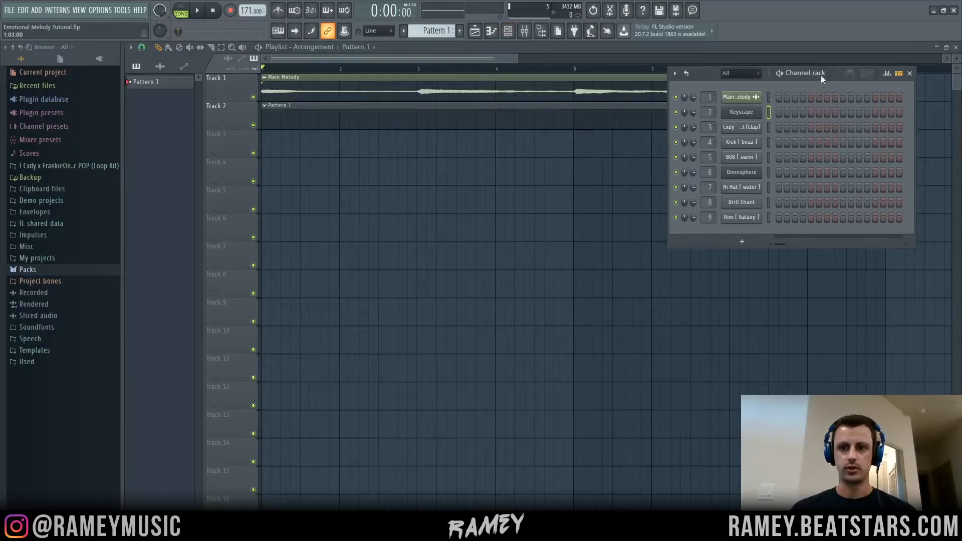
pyautogui.moveTo(821, 75); pyautogui.dragTo(845, 79)
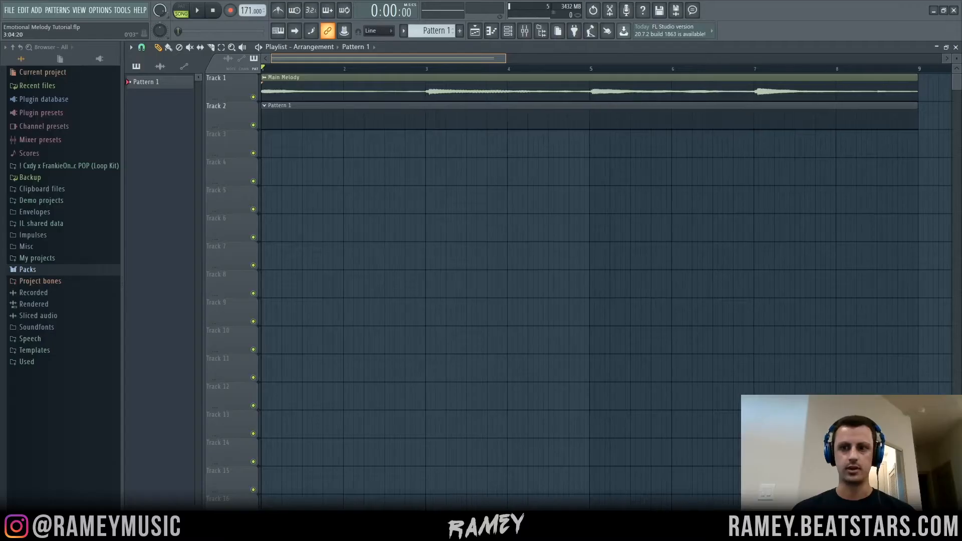
pyautogui.scroll(2, 436, 59)
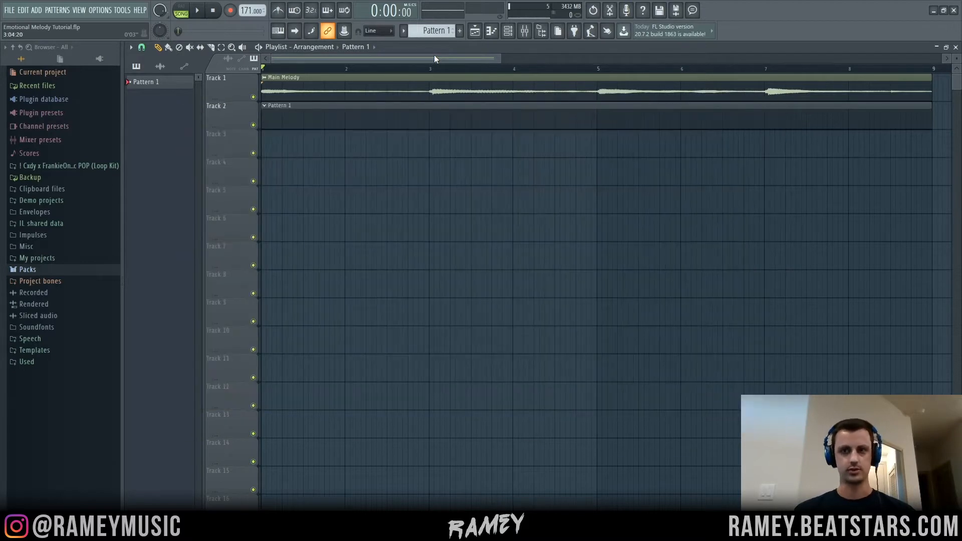
# Open the Main Melody clip's sample in the Edison audio editor.
pyautogui.click(323, 84)
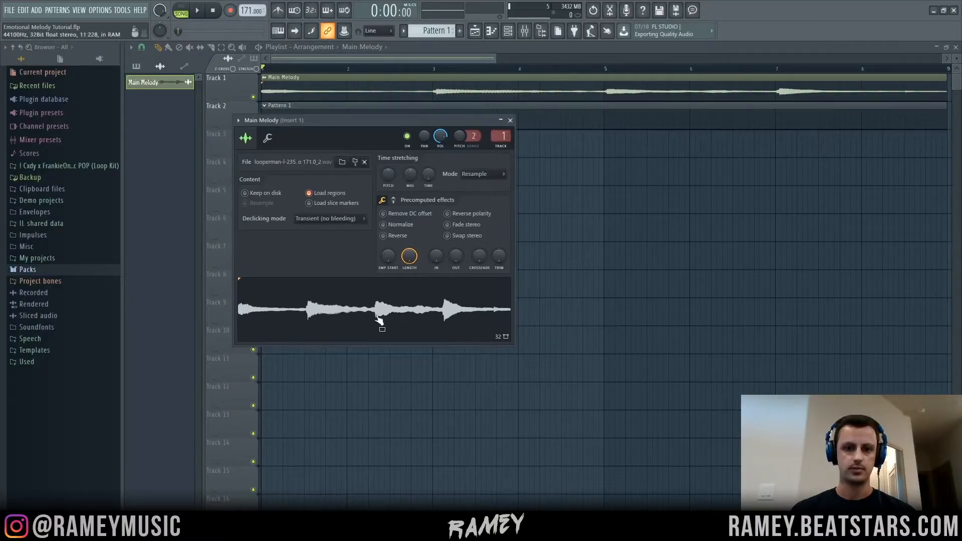
pyautogui.rightClick(378, 313)
pyautogui.rightClick(442, 428)
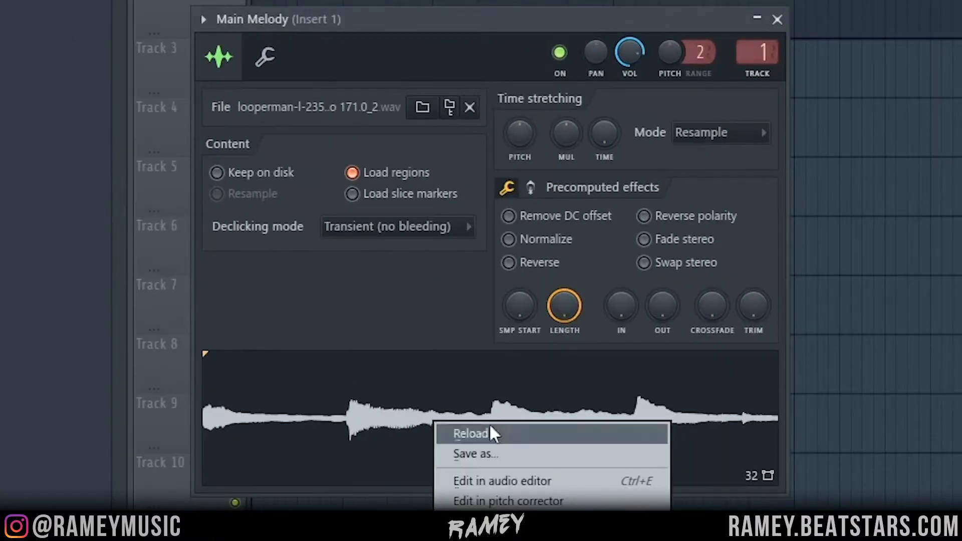
pyautogui.click(535, 487)
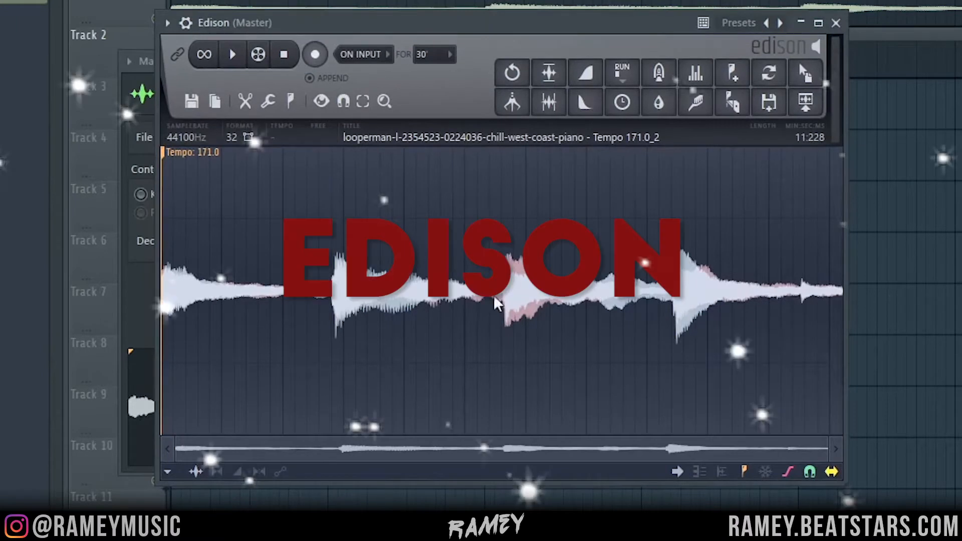
# Detect the pitch regions of the piano sample and look through the note markers across its waveform.
pyautogui.rightClick(327, 297)
pyautogui.click(386, 268)
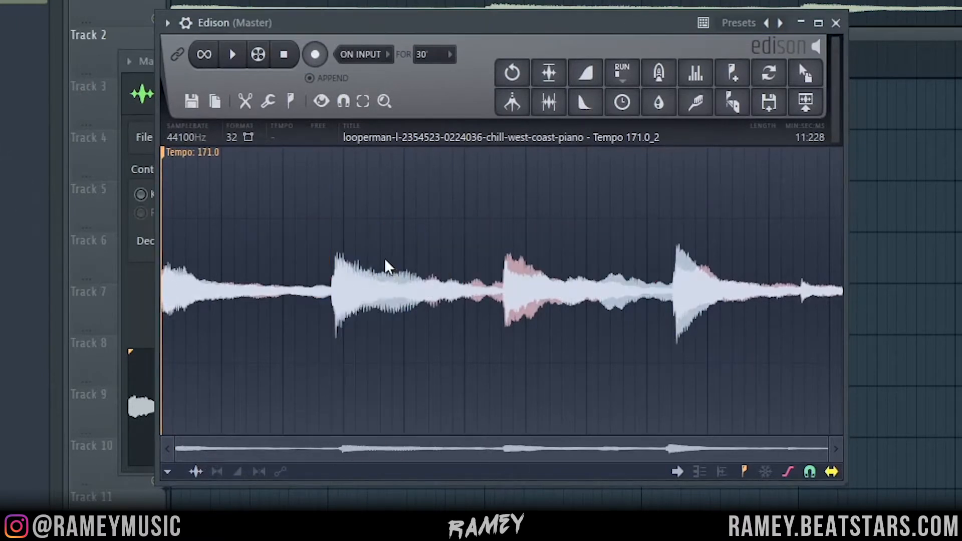
pyautogui.rightClick(386, 267)
pyautogui.moveTo(432, 352)
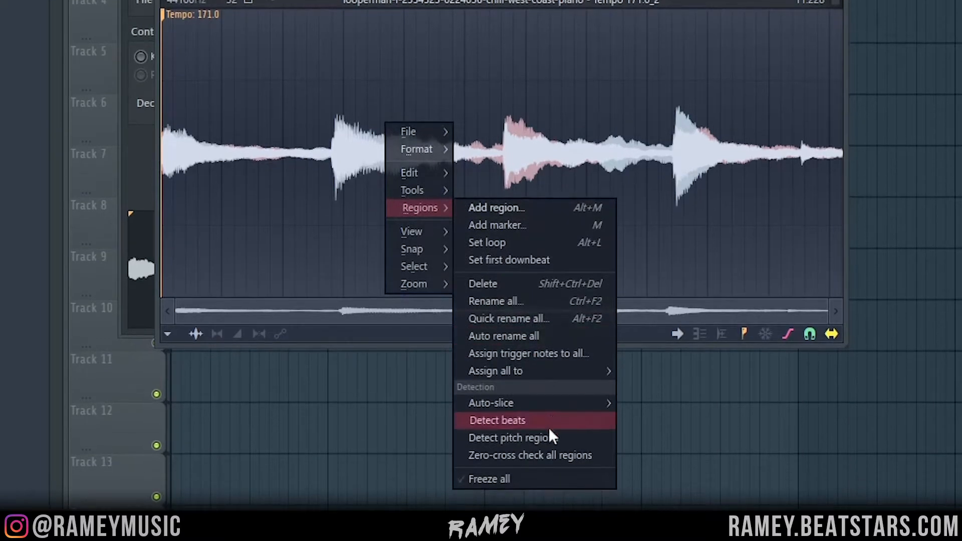
pyautogui.click(550, 431)
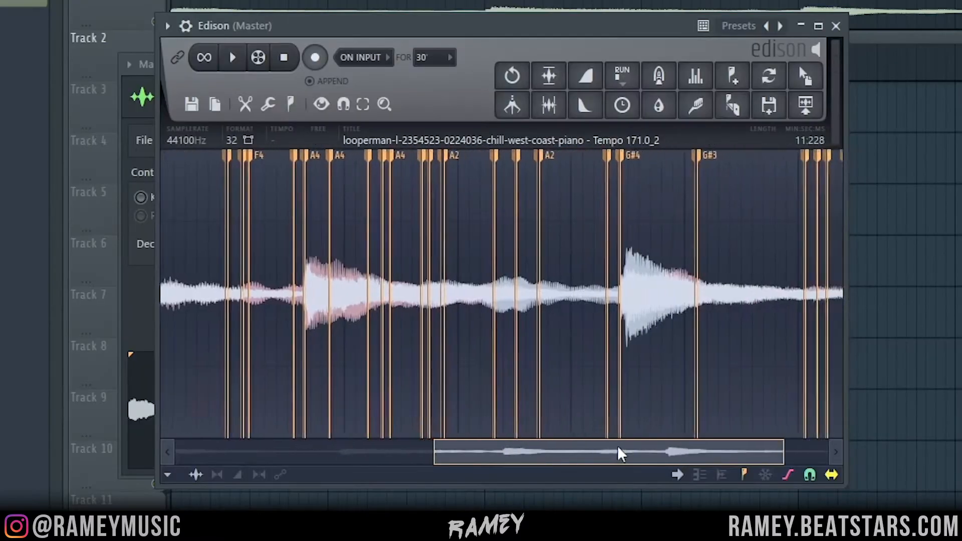
pyautogui.hscroll(5, 683, 400)
pyautogui.moveTo(686, 463); pyautogui.dragTo(253, 444)
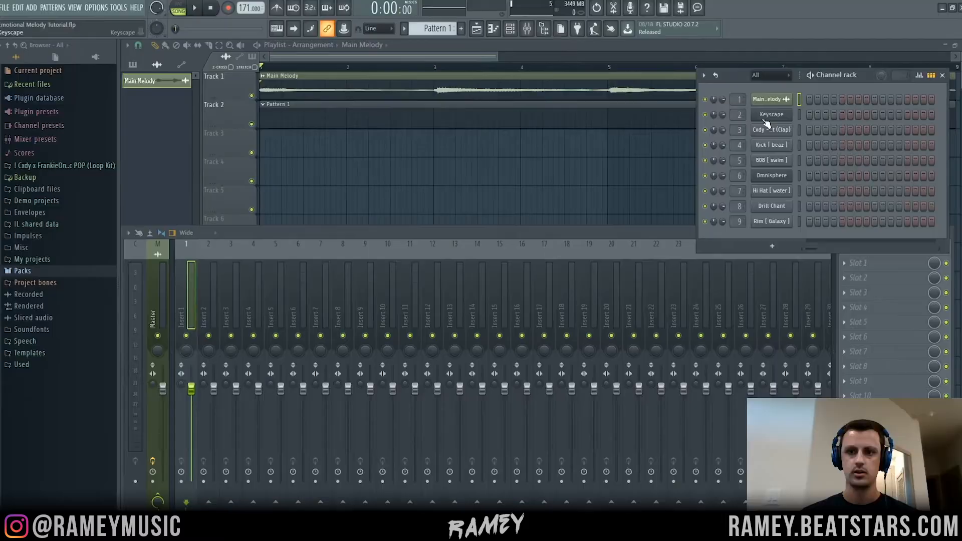
# Open the Keyscape channel's piano roll and set the scale highlighting root note to C#.
pyautogui.rightClick(782, 107)
pyautogui.click(793, 116)
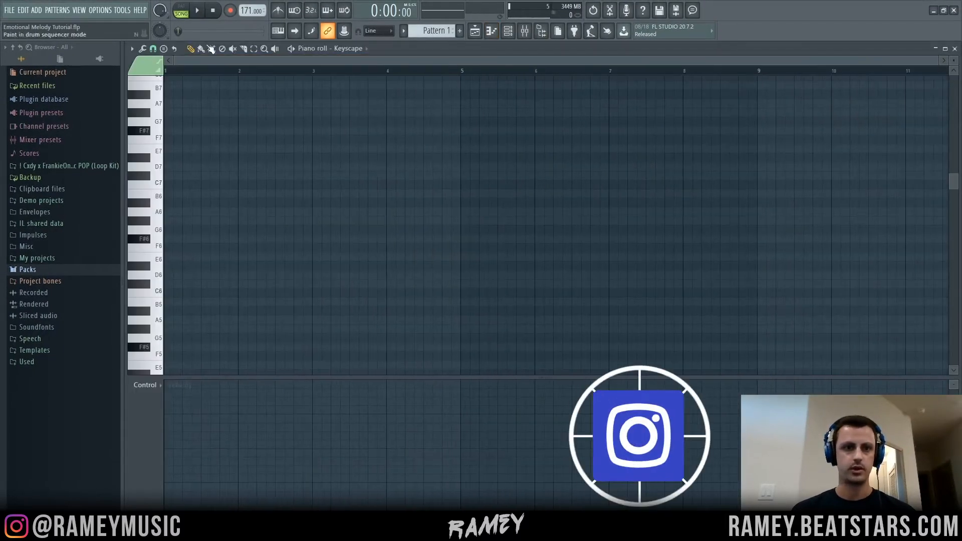
pyautogui.click(131, 48)
pyautogui.moveTo(164, 201)
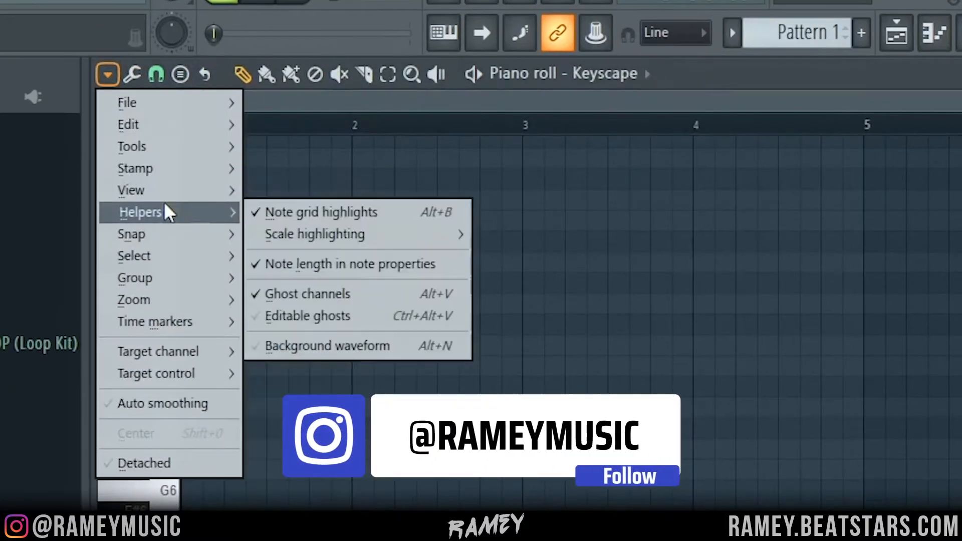
pyautogui.moveTo(323, 236)
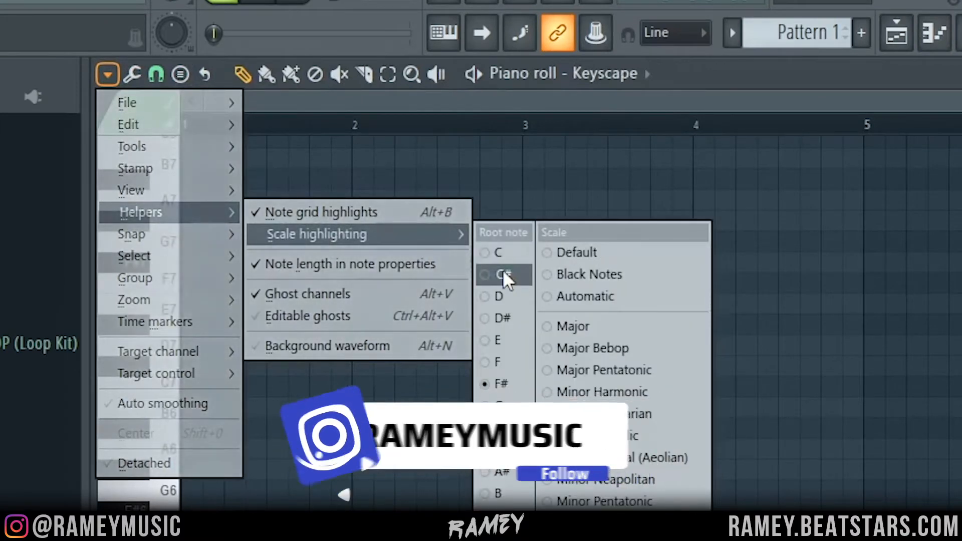
pyautogui.click(503, 274)
# Enter a descending phrase C#7, B6, G#6, F#6, E6 in bar 2, preceded by a very short B6 grace note.
pyautogui.scroll(2, 352, 70)
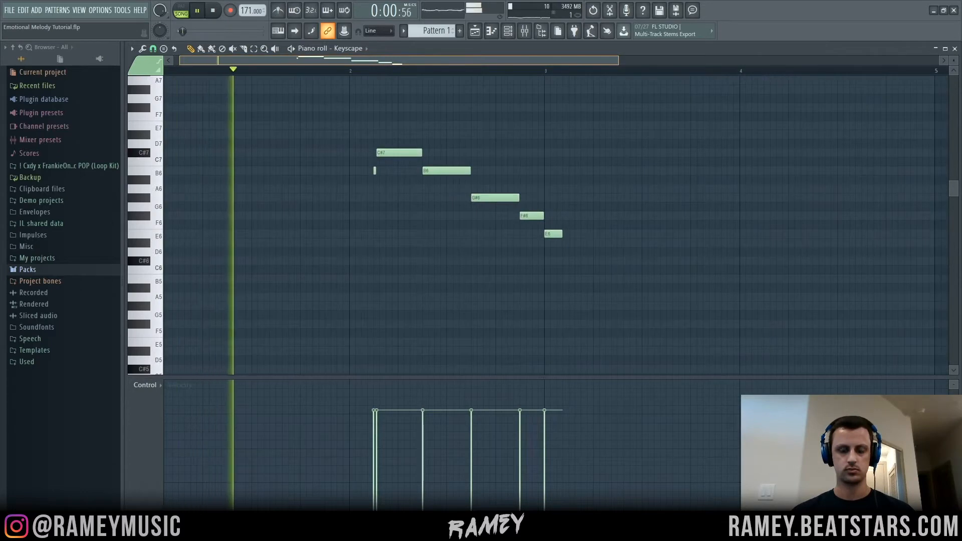
pyautogui.scroll(1, 613, 122)
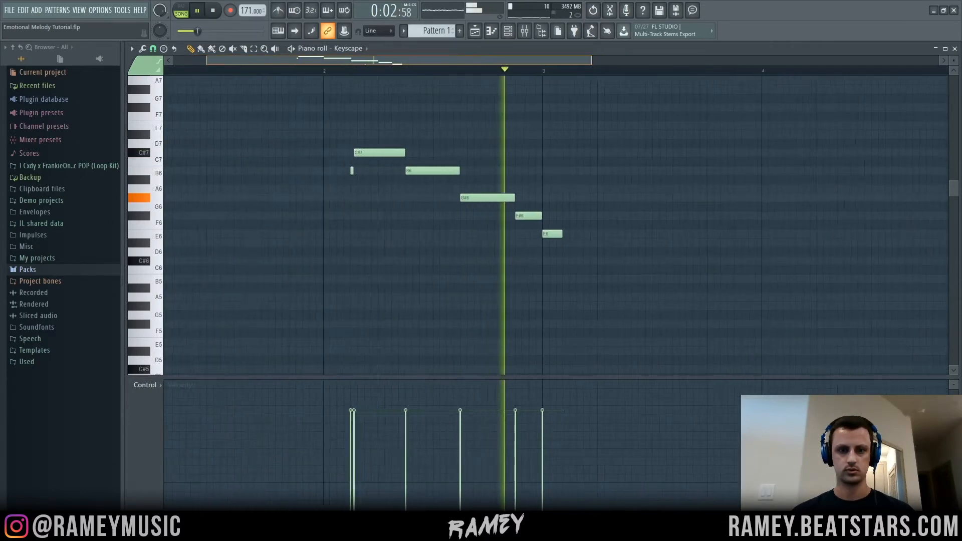
pyautogui.moveTo(610, 103); pyautogui.dragTo(322, 332)
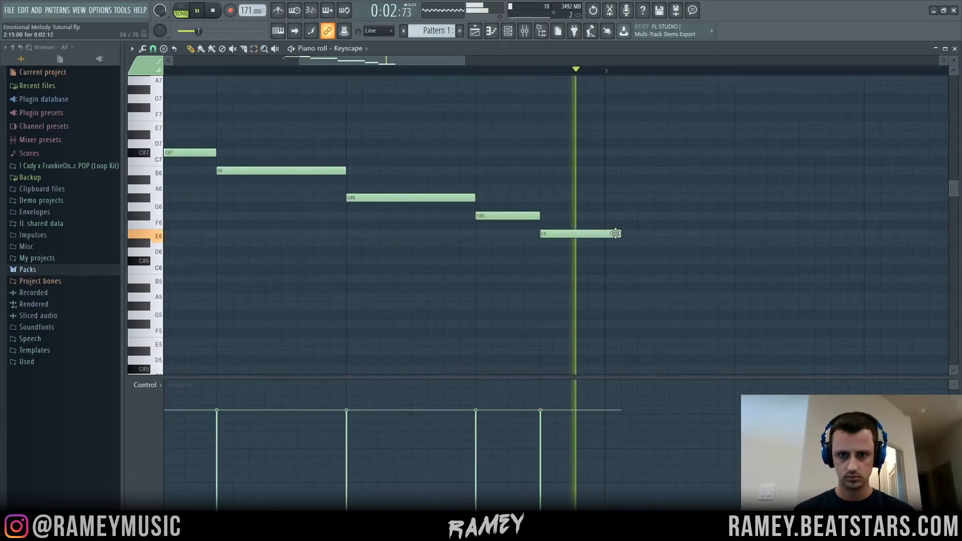
# Enter a second phrase E6, F#6, G#6, A6, G#6, F#6, E6 in bar 4, preceded by a very short D#6 grace note.
pyautogui.scroll(-4, 204, 168)
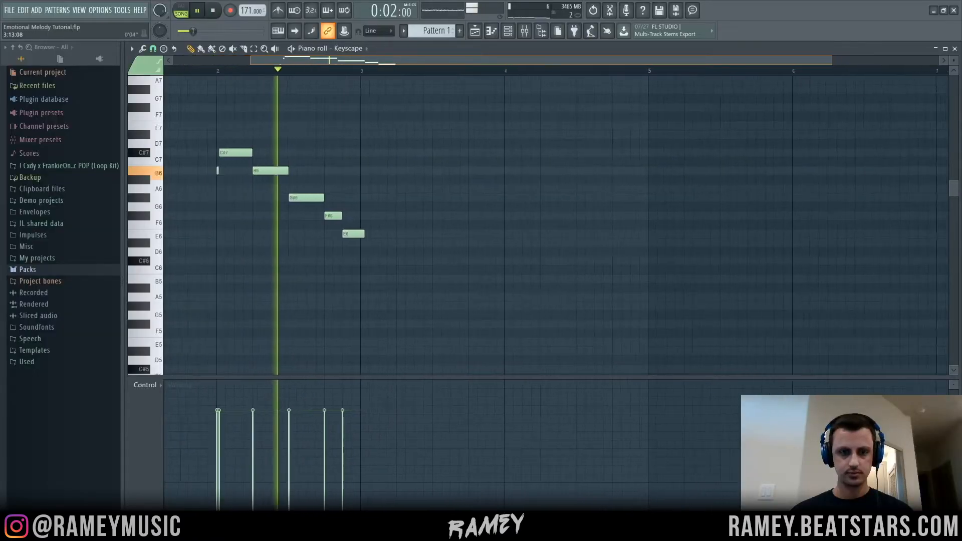
pyautogui.scroll(1, 556, 225)
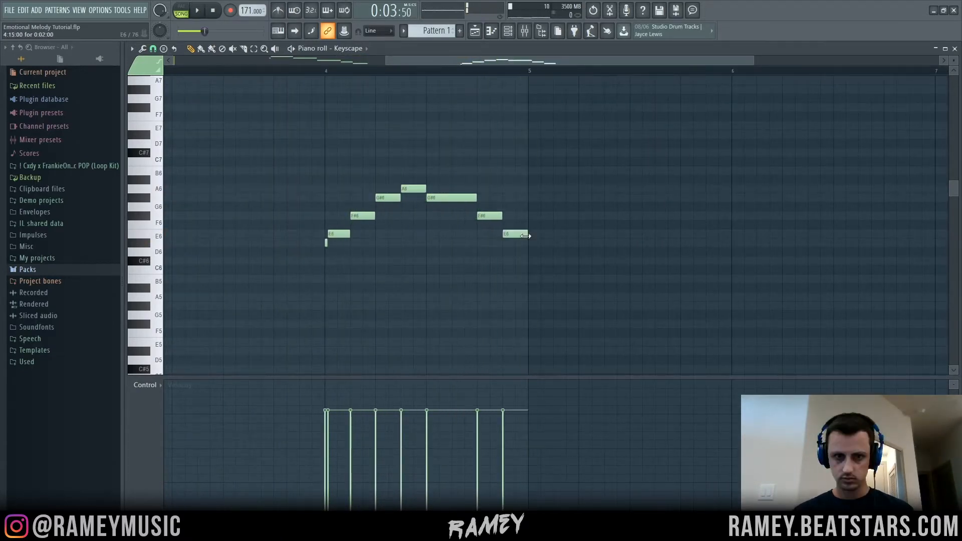
pyautogui.scroll(-3, 535, 83)
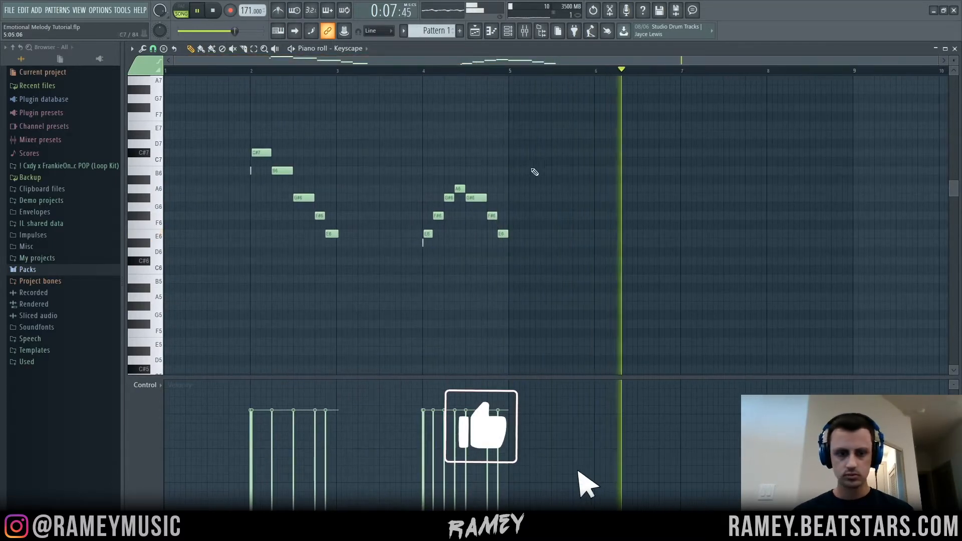
# Duplicate the bar 4 phrase and move the copy to start at bar 6.
pyautogui.moveTo(552, 177); pyautogui.dragTo(389, 357)
pyautogui.hotkey('ctrl', 'b')
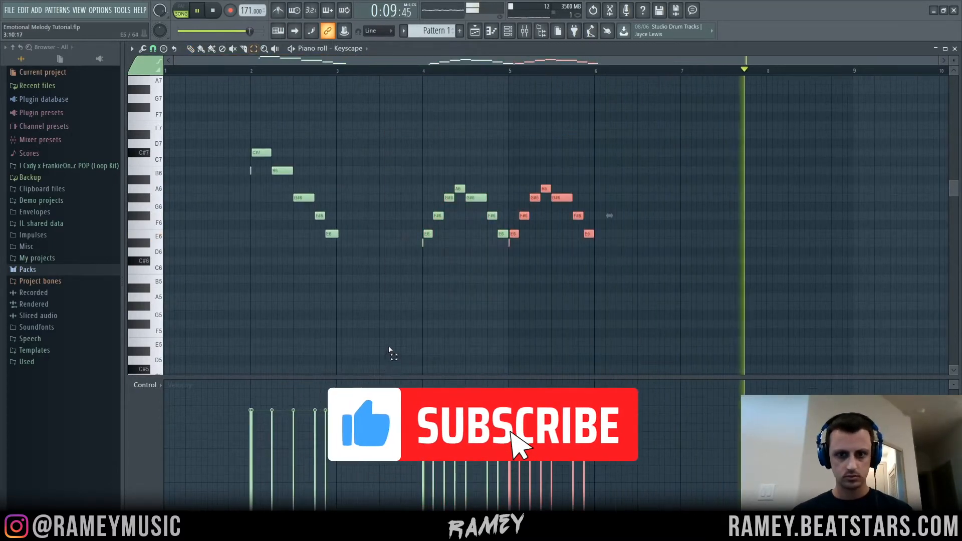
pyautogui.hotkey('shift', 'Right')
pyautogui.hotkey('shift', 'Right')
pyautogui.hotkey('shift', 'Right')
pyautogui.hotkey('shift', 'Right')
pyautogui.hotkey('shift', 'Right')
pyautogui.hotkey('shift', 'Right')
pyautogui.hotkey('shift', 'Right')
pyautogui.hotkey('shift', 'Right')
pyautogui.hotkey('shift', 'Right')
pyautogui.hotkey('shift', 'Right')
pyautogui.hotkey('shift', 'Right')
pyautogui.hotkey('shift', 'Right')
pyautogui.hotkey('shift', 'Right')
pyautogui.hotkey('shift', 'Right')
pyautogui.hotkey('shift', 'Right')
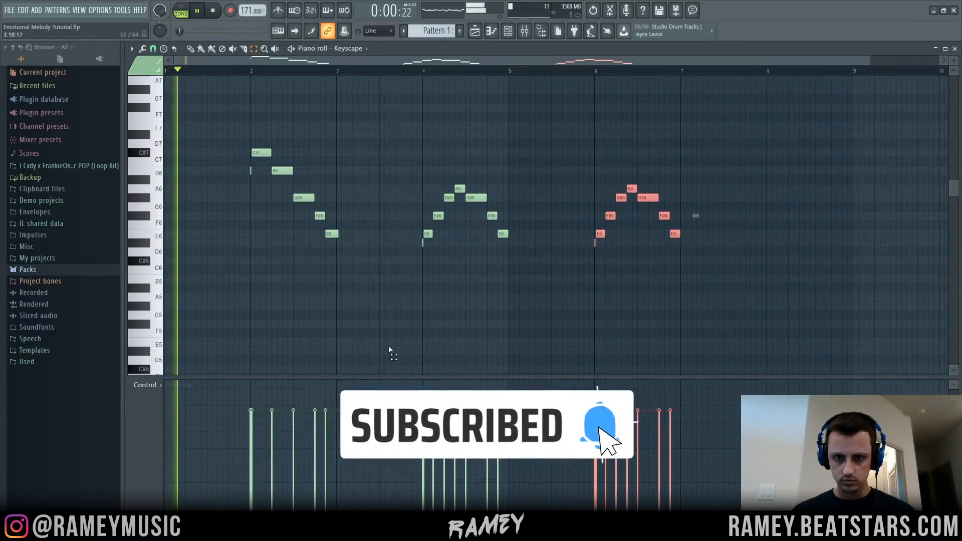
# Fill bar 8 with a half-bar D#6 note followed by a half-bar B5 note.
pyautogui.moveTo(557, 61)
pyautogui.mouseDown()
pyautogui.moveTo(558, 113)
pyautogui.moveTo(557, 60)
pyautogui.mouseUp()
pyautogui.hotkey('ctrl', 'd')
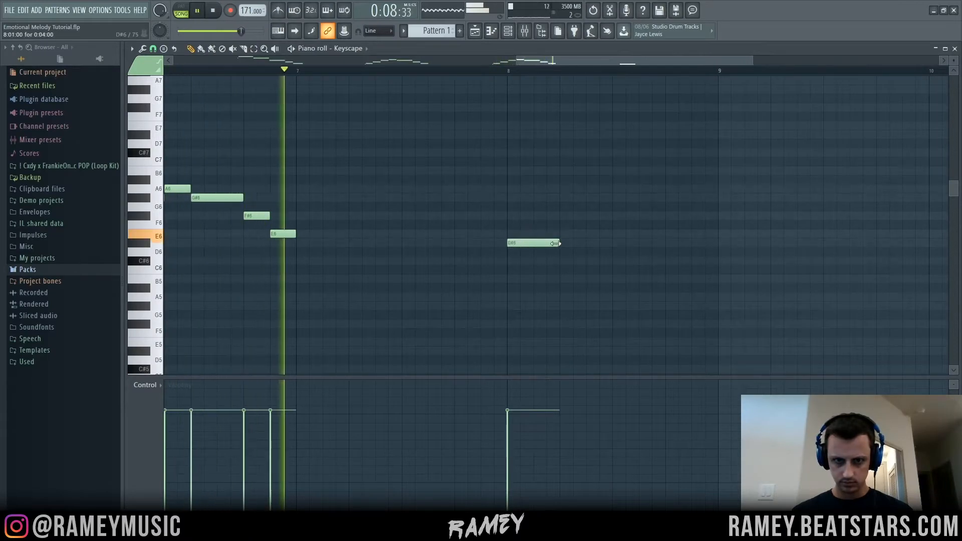
pyautogui.moveTo(558, 243); pyautogui.dragTo(692, 302)
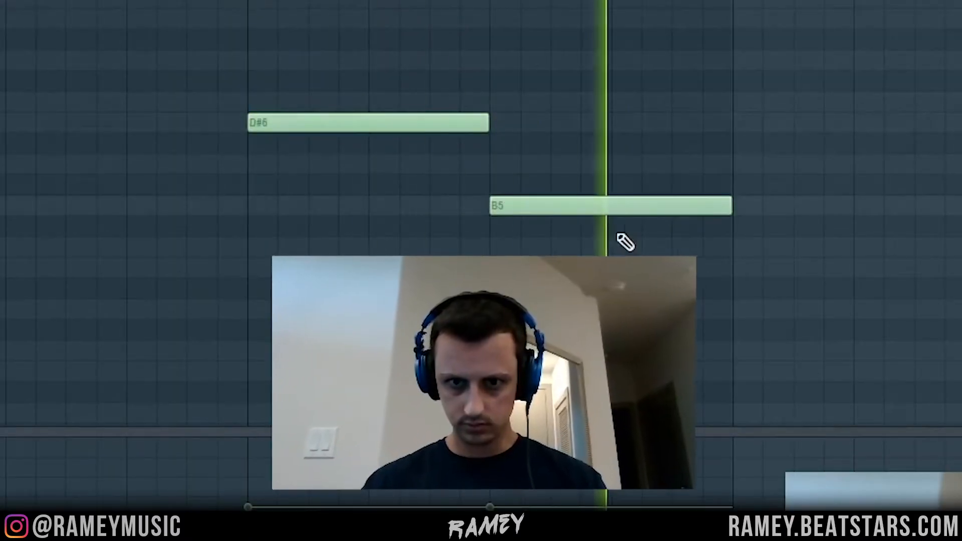
pyautogui.moveTo(599, 76); pyautogui.dragTo(1, 126)
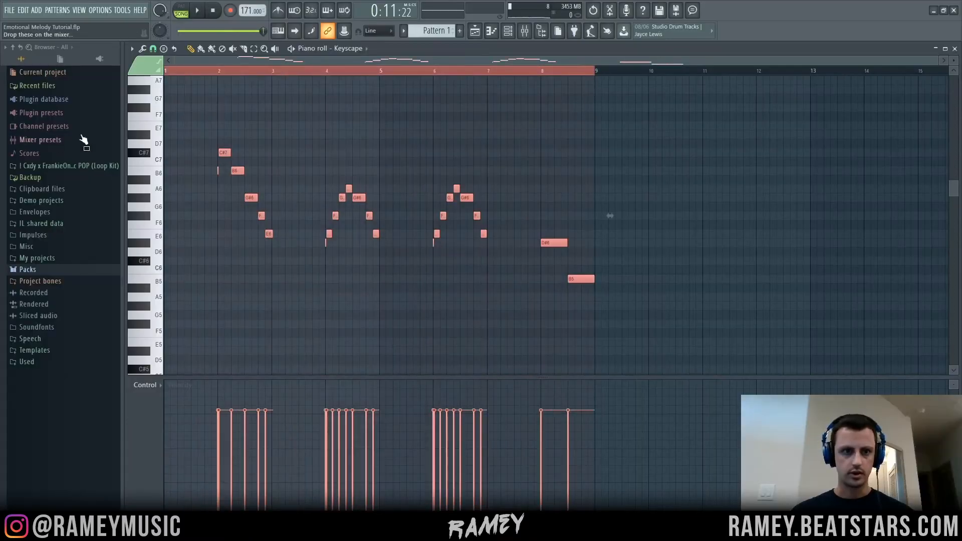
pyautogui.doubleClick(223, 71)
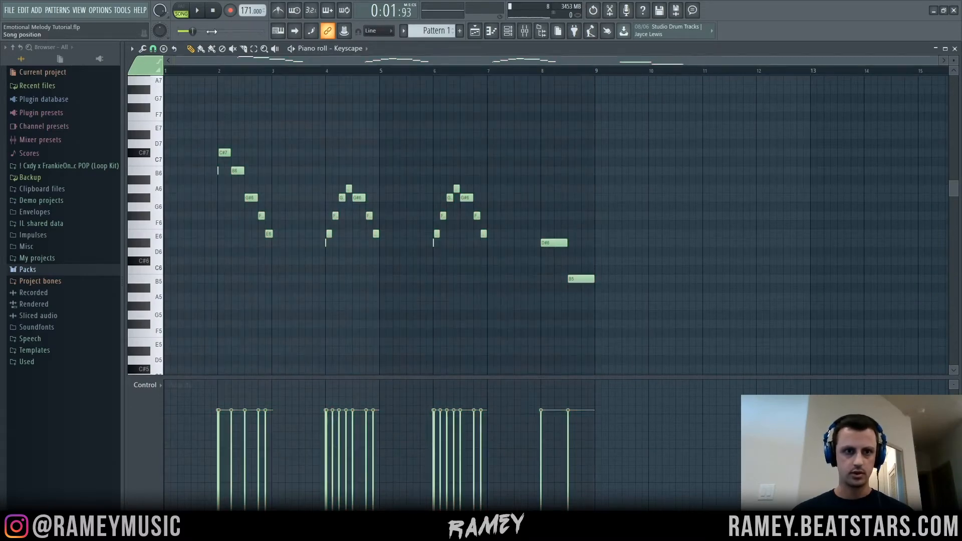
# Play the eight-bar Keyscape melody from the beginning.
pyautogui.click(215, 10)
pyautogui.press('space')
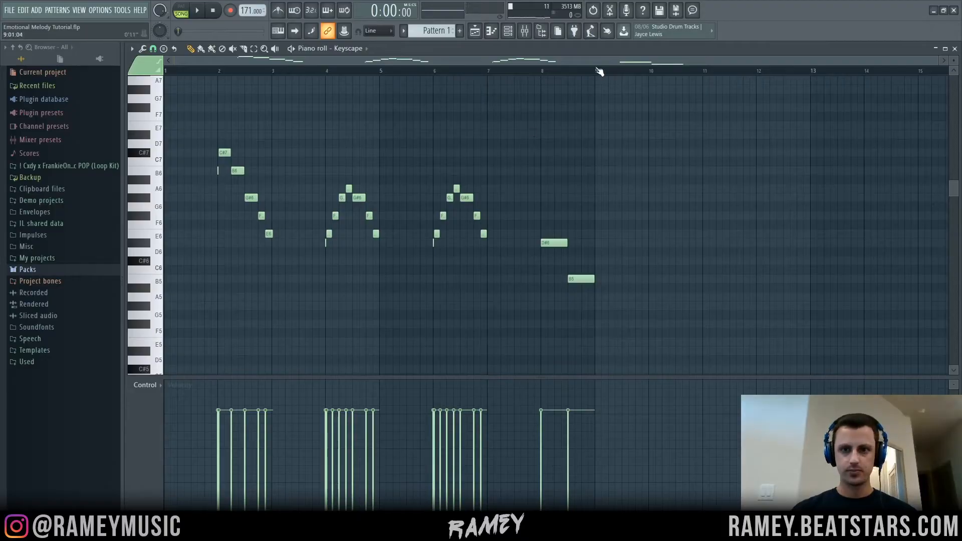
# Duplicate the melody into bars 9–16, raise the bar 14 phrase an octave, and replace the ending with E7, E7, D#7, B6 and G#6.
pyautogui.hotkey('ctrl', 'a')
pyautogui.hotkey('ctrl', 'b')
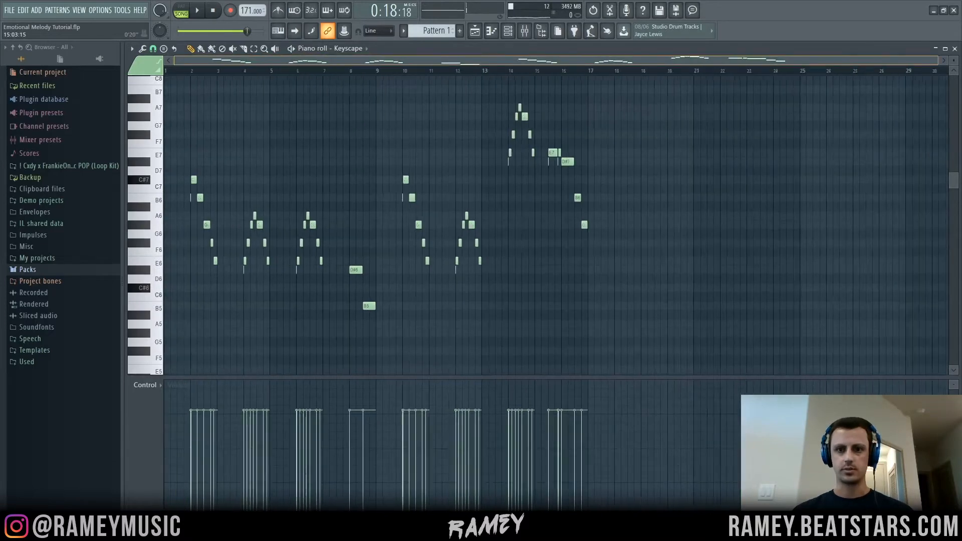
# Play the second half of the melody from bar 9.
pyautogui.click(418, 71)
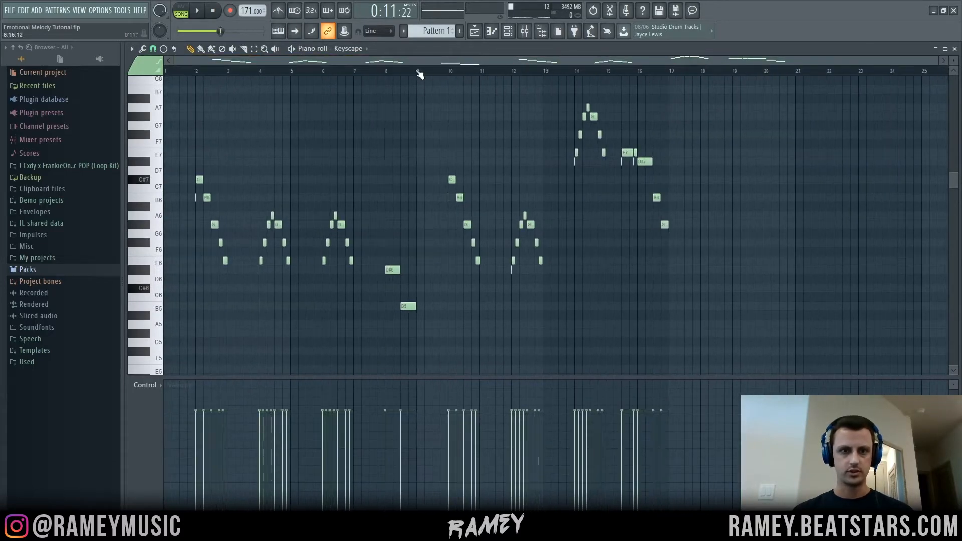
pyautogui.scroll(2, 635, 149)
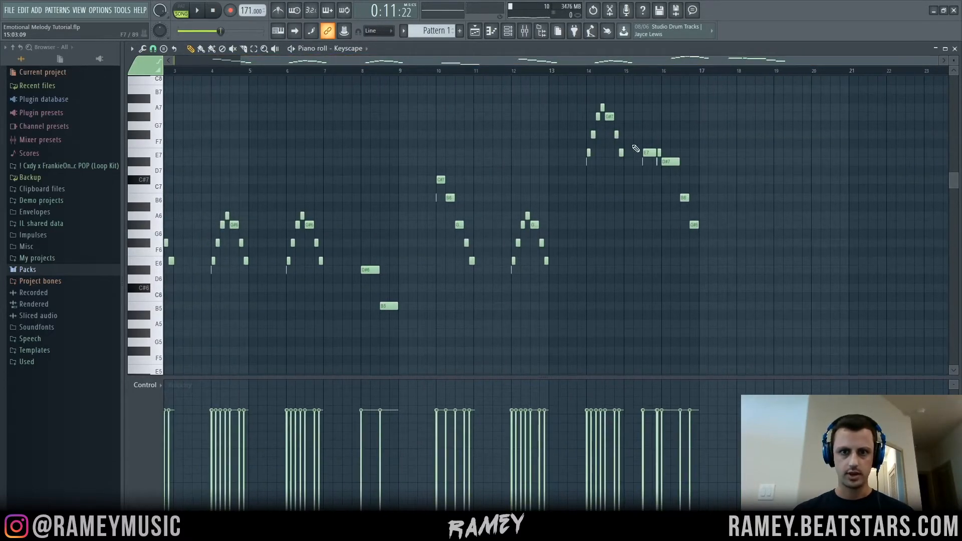
pyautogui.press('space')
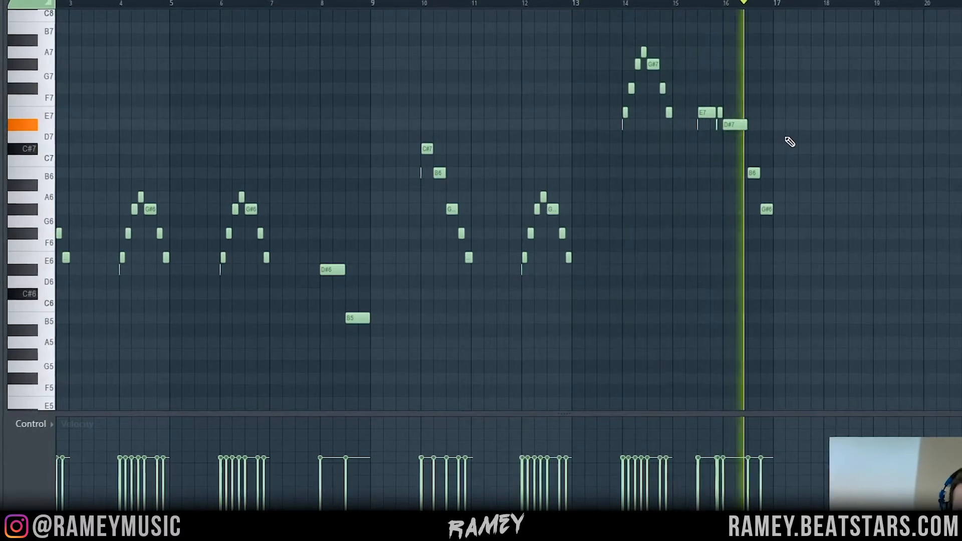
pyautogui.press('space')
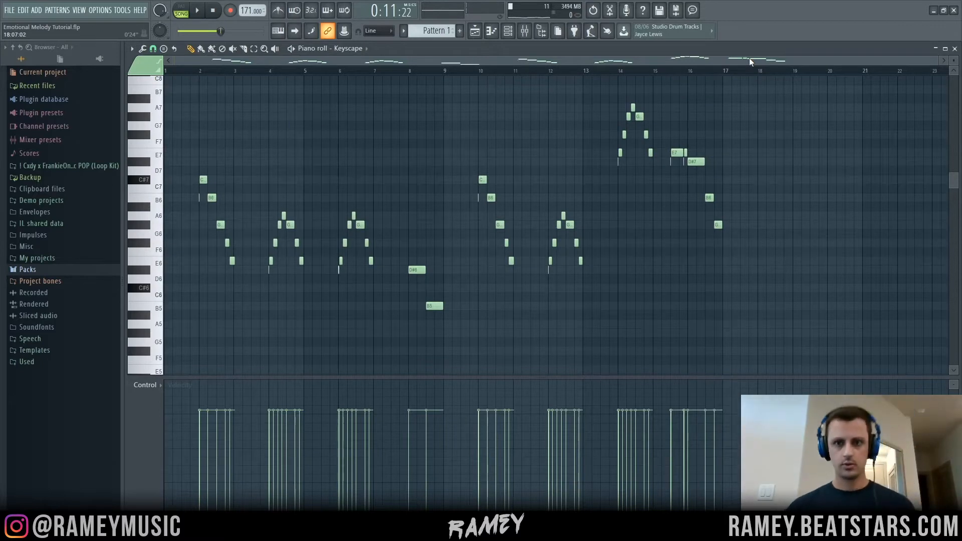
# Randomize the panning and velocity of all notes in the Keyscape melody with the piano roll randomizer.
pyautogui.moveTo(860, 60); pyautogui.dragTo(865, 61)
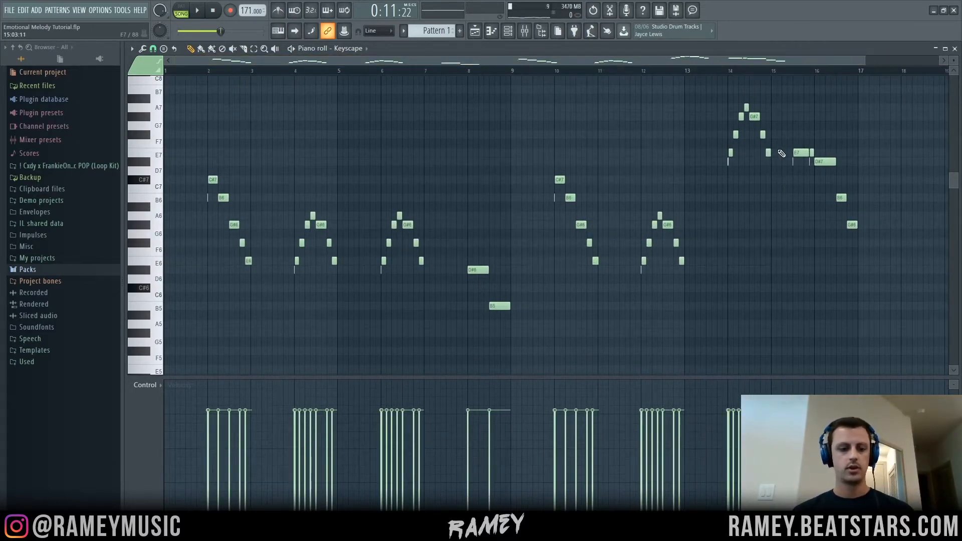
pyautogui.hotkey('ctrl', 'a')
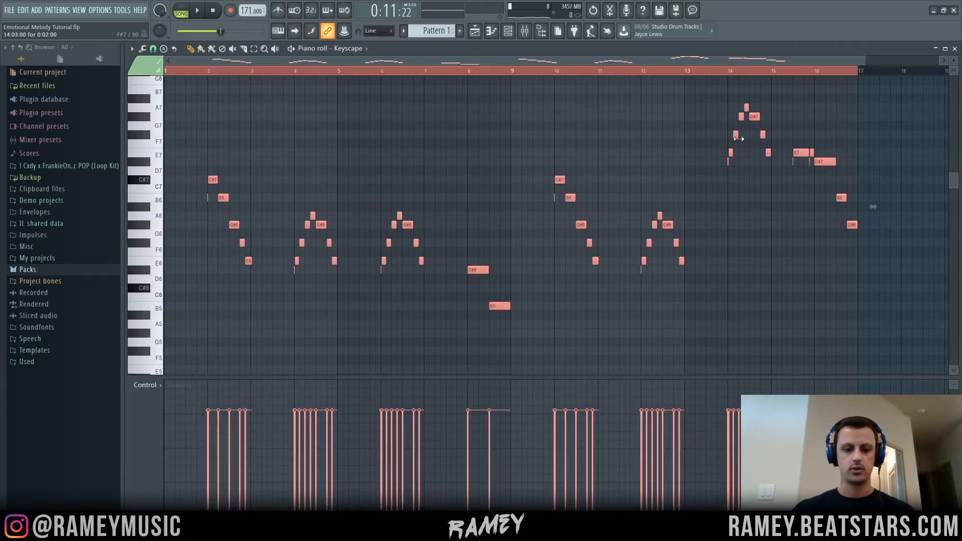
pyautogui.hotkey('alt', 'r')
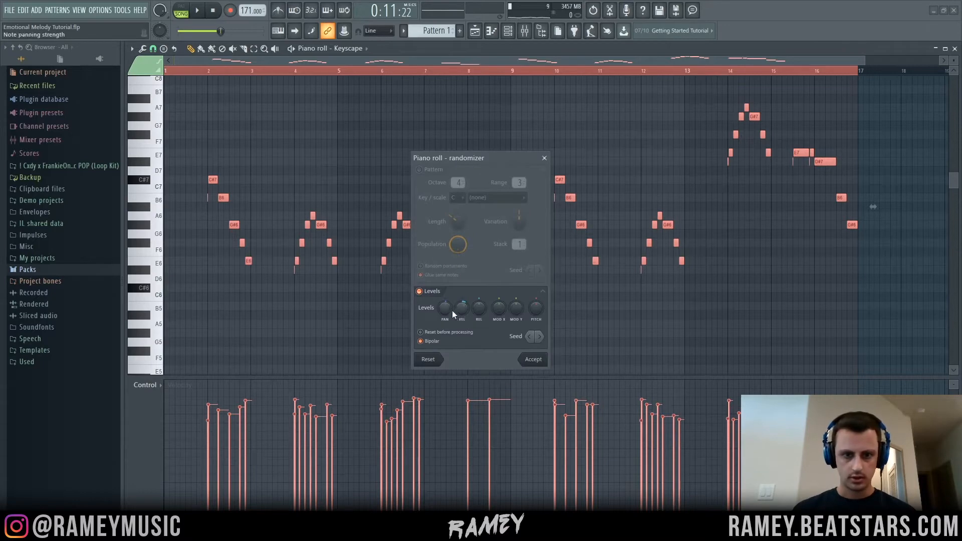
pyautogui.moveTo(458, 321); pyautogui.dragTo(458, 361)
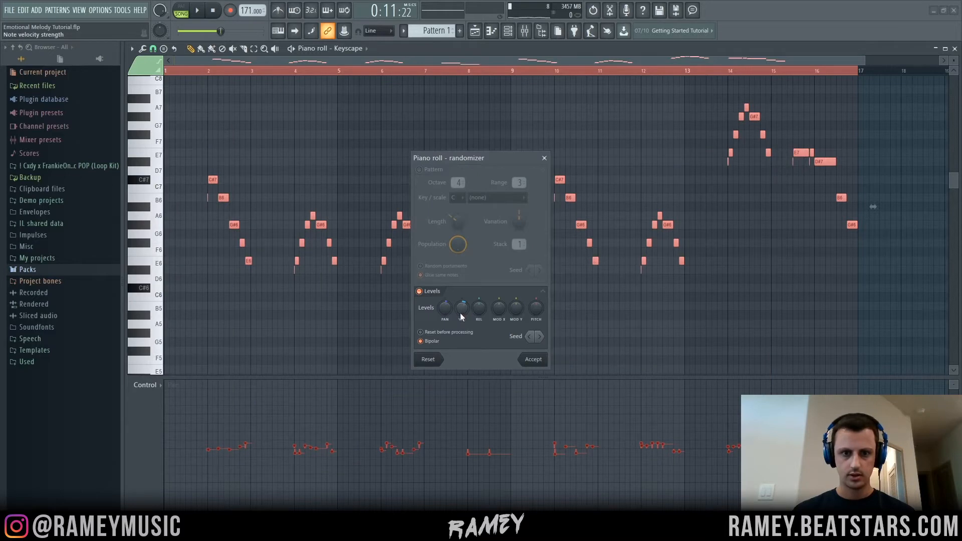
pyautogui.moveTo(460, 312); pyautogui.dragTo(460, 290)
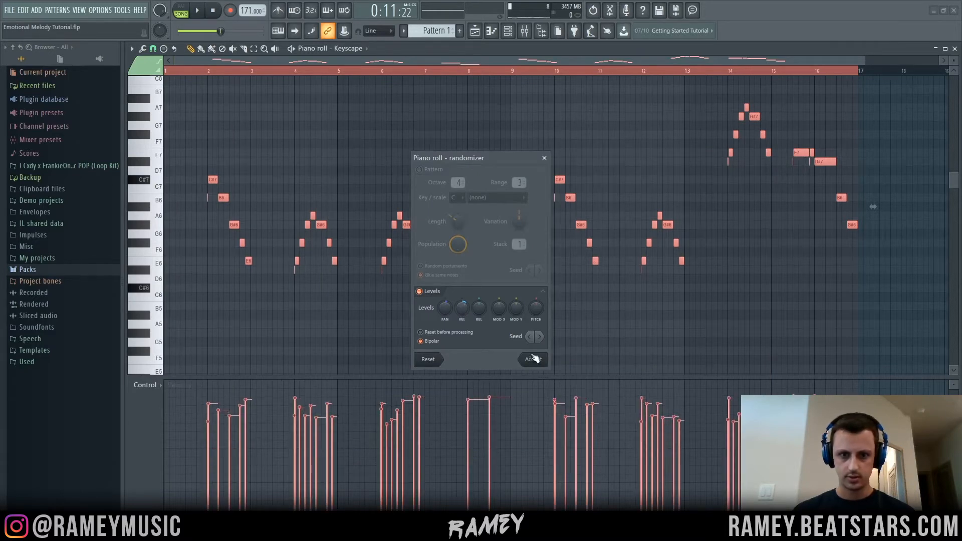
pyautogui.click(533, 359)
pyautogui.click(408, 153)
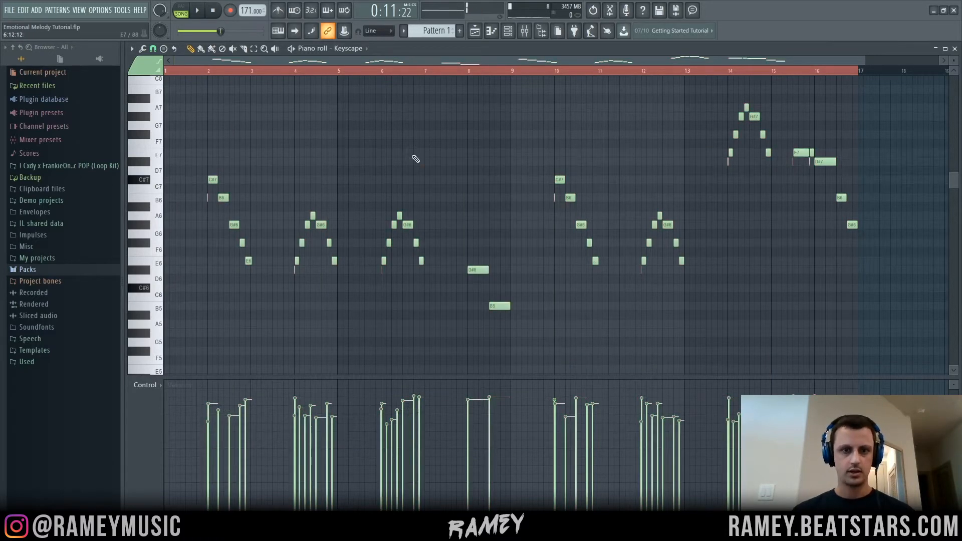
# Lower the velocities of all Keyscape notes together and enlarge the velocity lane below the notes.
pyautogui.hotkey('ctrl', 'a')
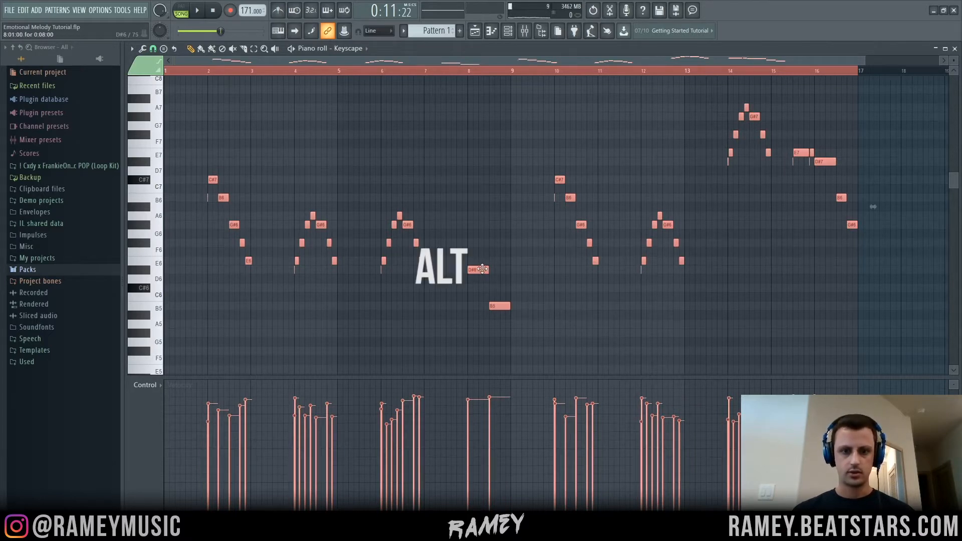
pyautogui.keyDown('alt'); pyautogui.scroll(-3, 482, 270); pyautogui.keyUp('alt')
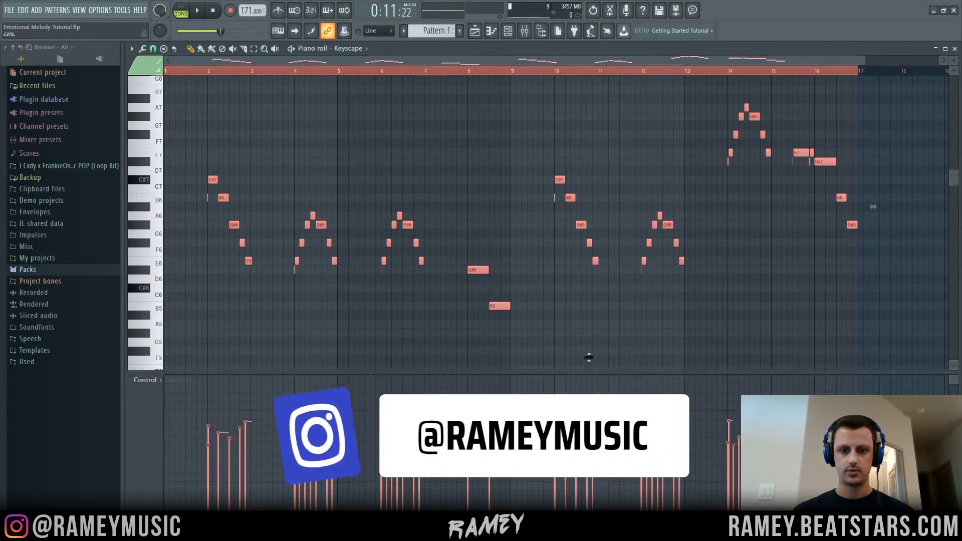
pyautogui.moveTo(586, 379); pyautogui.dragTo(577, 308)
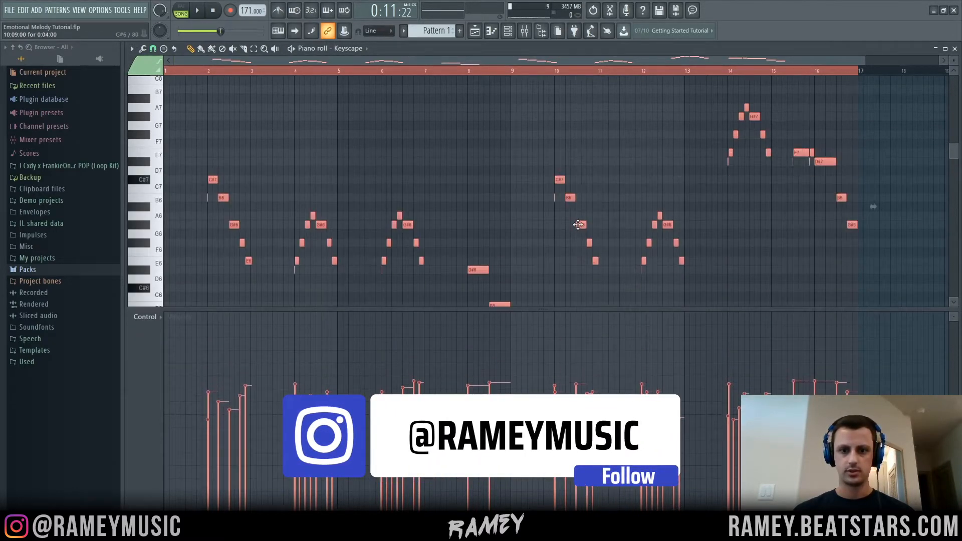
pyautogui.click(330, 75)
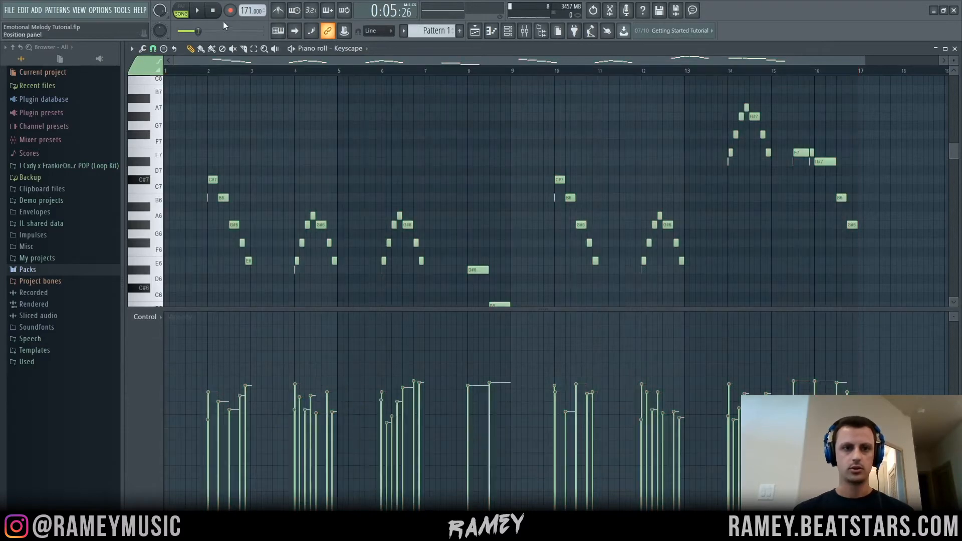
# Play the melody around bar 8 and reduce the velocity of the B5 note there.
pyautogui.press('space')
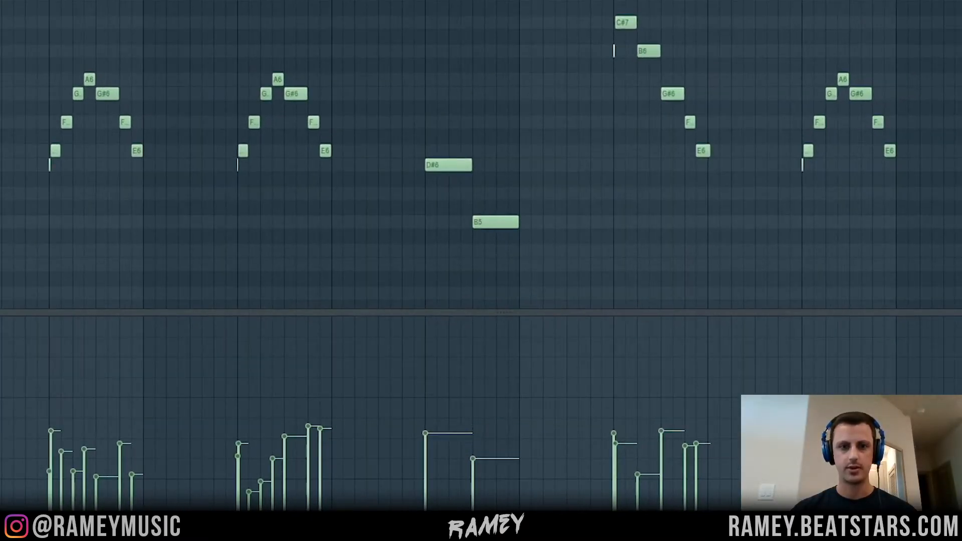
pyautogui.press('space')
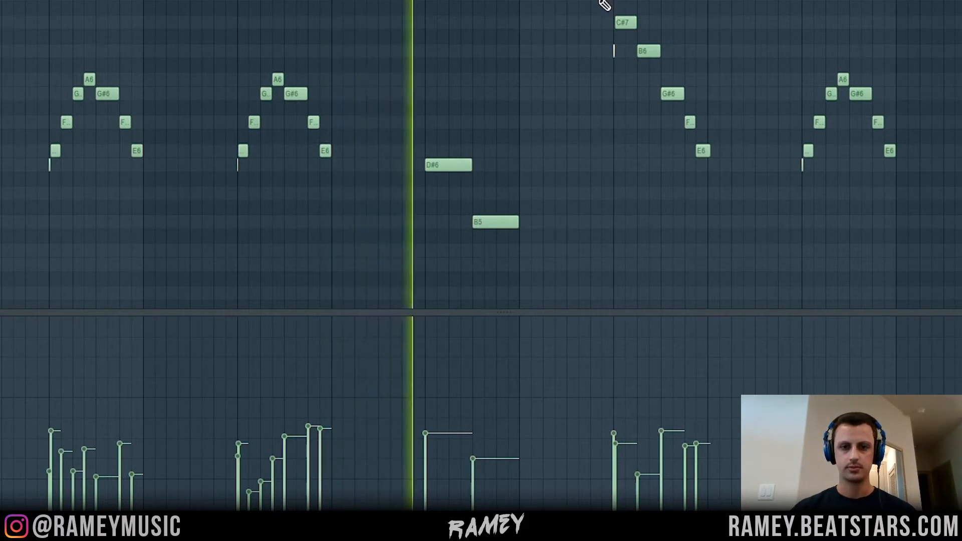
pyautogui.press('space')
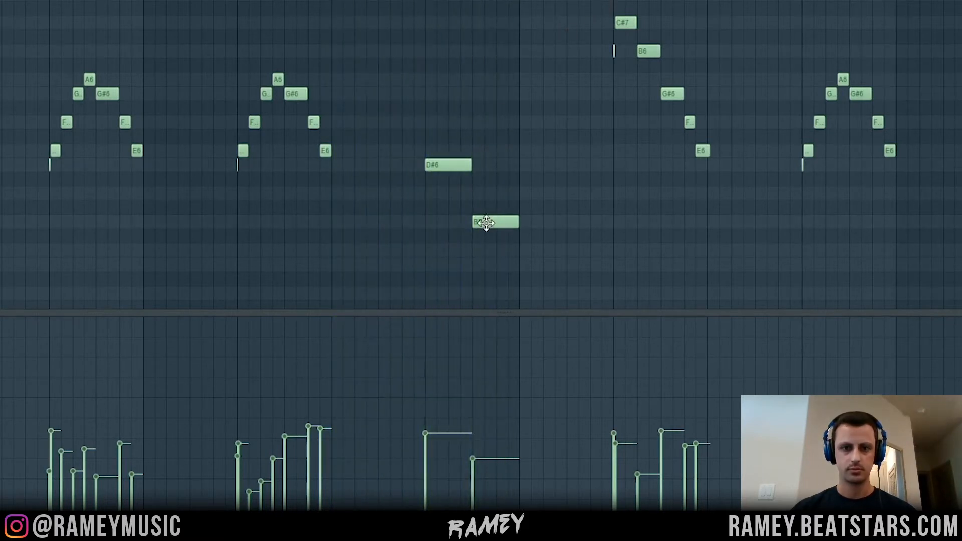
pyautogui.press('space')
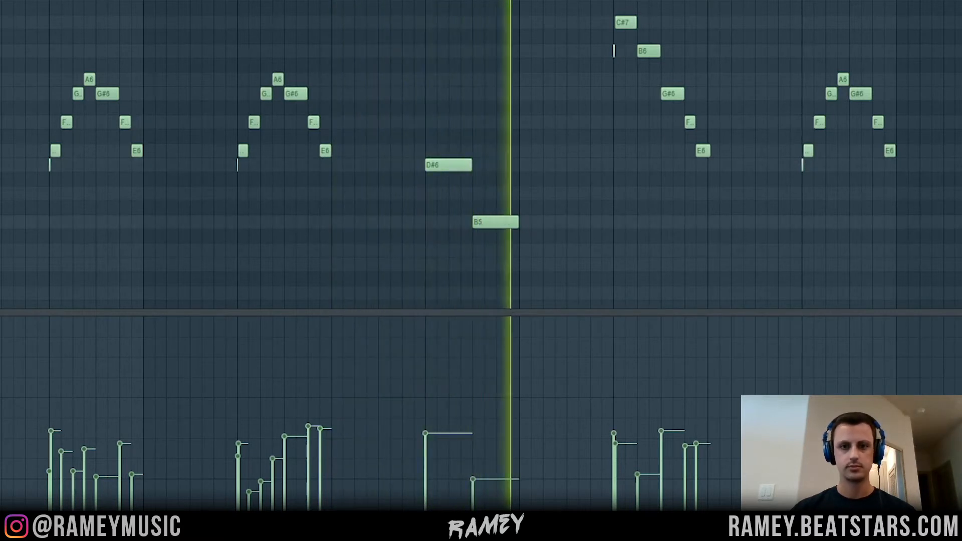
pyautogui.press('space')
pyautogui.scroll(-2, 421, 165)
pyautogui.scroll(3, 421, 165)
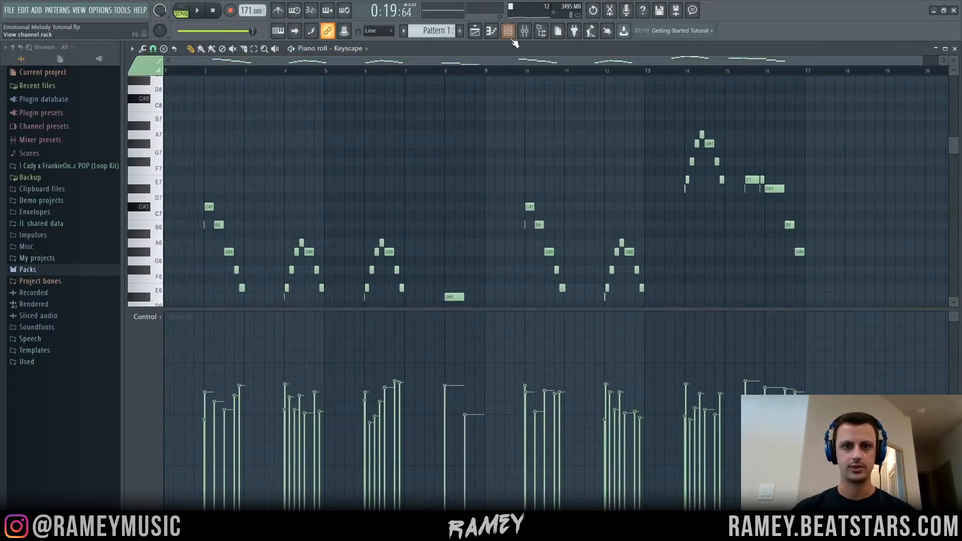
# Show the mixer, enlarge Fruity Parametric EQ 2 on Insert 1 and set band 1 to high pass.
pyautogui.click(492, 32)
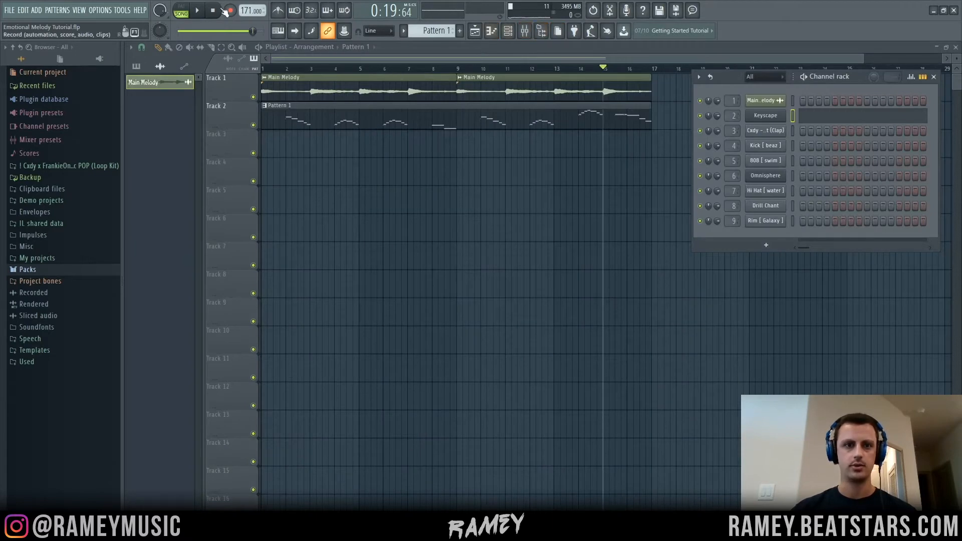
pyautogui.click(527, 31)
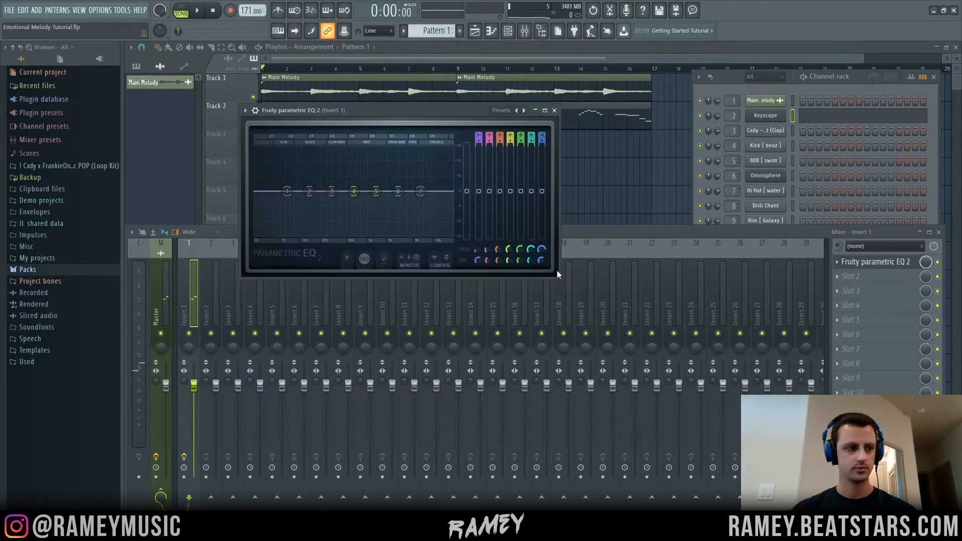
pyautogui.moveTo(557, 269); pyautogui.dragTo(861, 449)
pyautogui.rightClick(336, 277)
pyautogui.moveTo(353, 303)
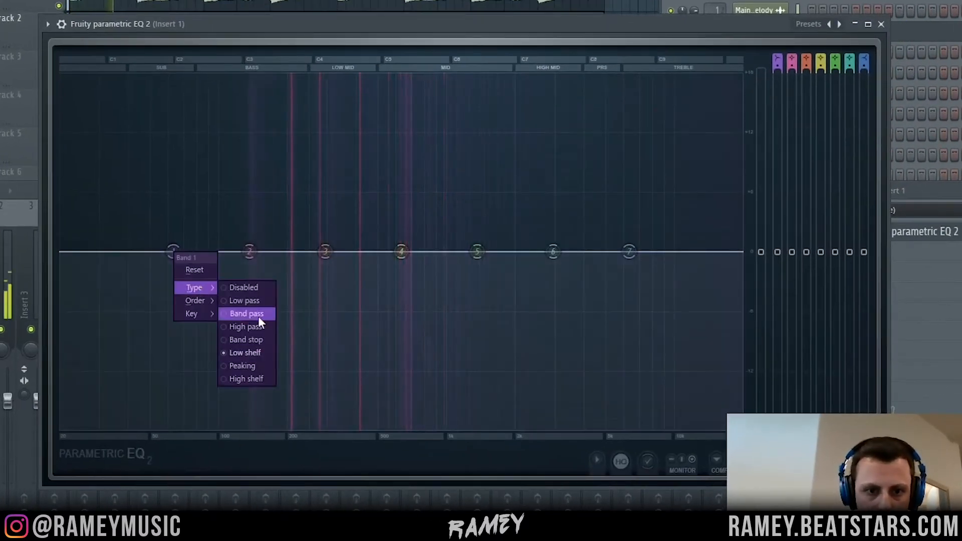
pyautogui.click(258, 327)
# Give the high-pass band of the Insert 1 EQ a steeper slope and raise its cutoff into the bass range.
pyautogui.rightClick(174, 252)
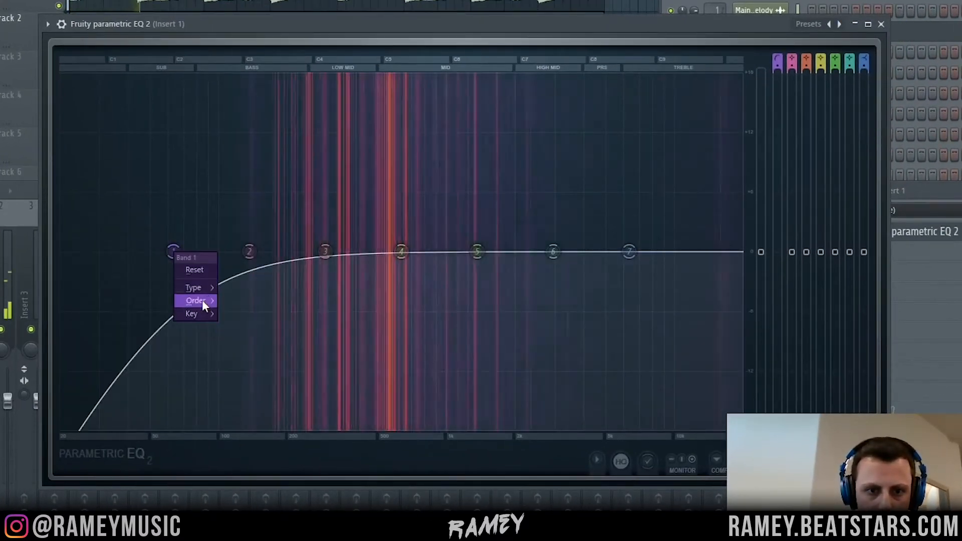
pyautogui.moveTo(203, 302)
pyautogui.click(244, 314)
pyautogui.press('F9')
pyautogui.click(393, 31)
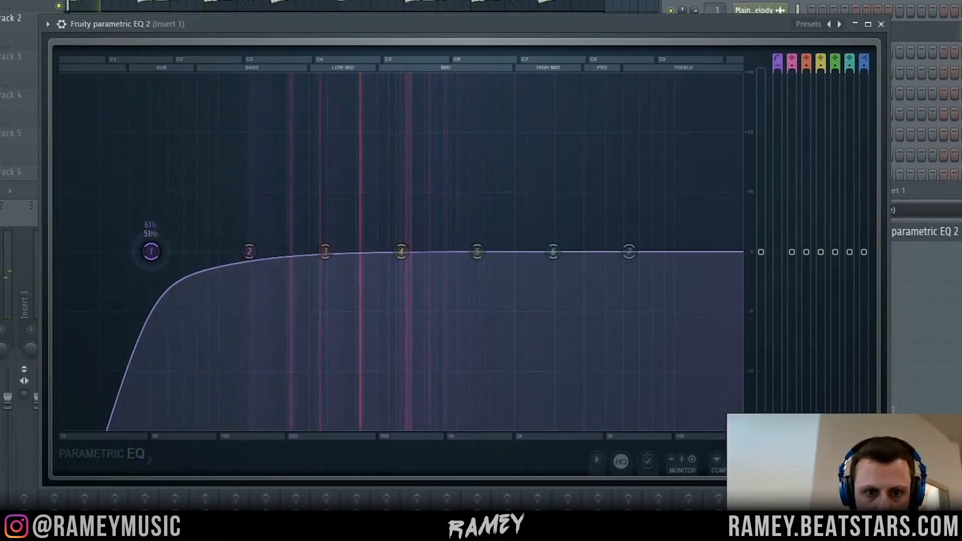
pyautogui.moveTo(150, 249); pyautogui.dragTo(253, 251)
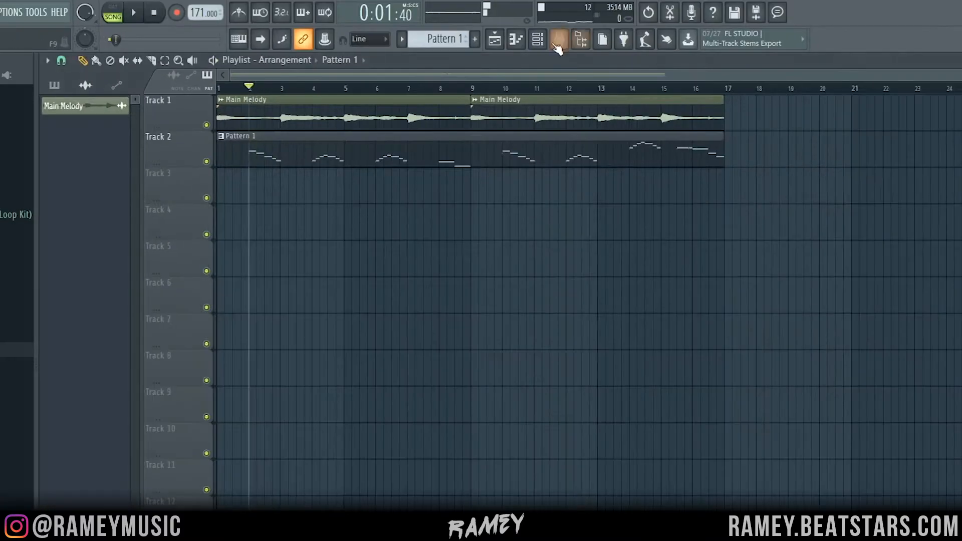
# Add Fruity Parametric EQ 2 to slot 2 of Insert 2 and make band 1 a high pass with a steeper slope.
pyautogui.click(558, 44)
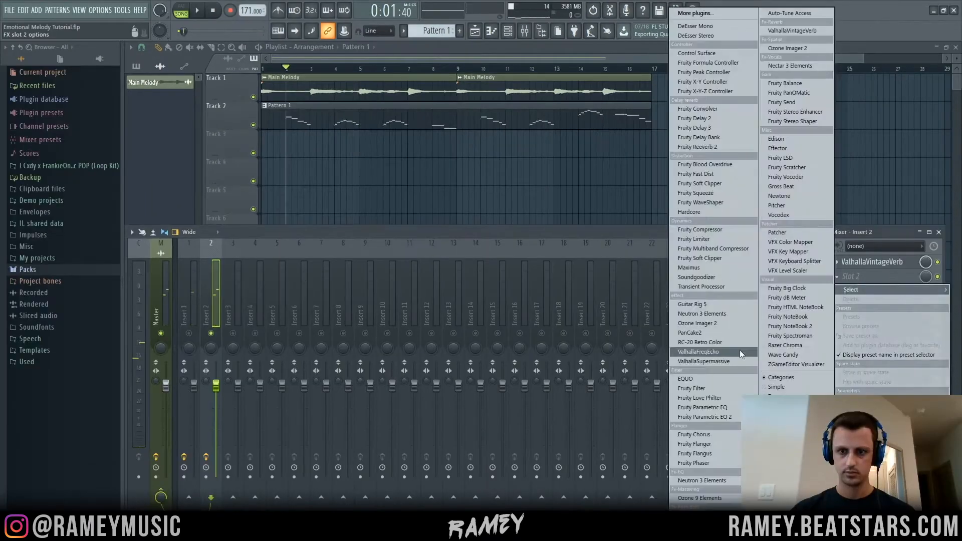
pyautogui.click(705, 417)
pyautogui.moveTo(528, 228); pyautogui.dragTo(856, 421)
pyautogui.rightClick(309, 238)
pyautogui.click(340, 287)
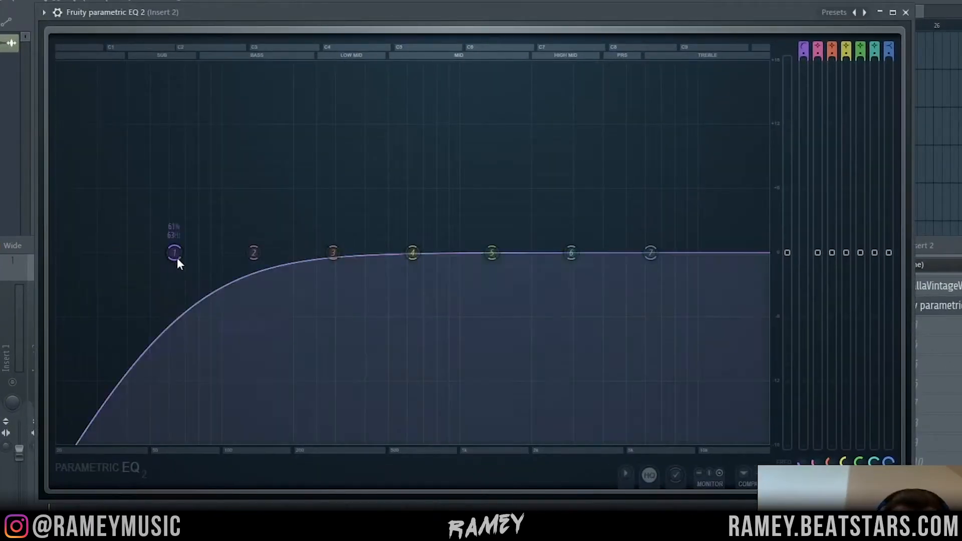
pyautogui.rightClick(310, 241)
pyautogui.click(360, 316)
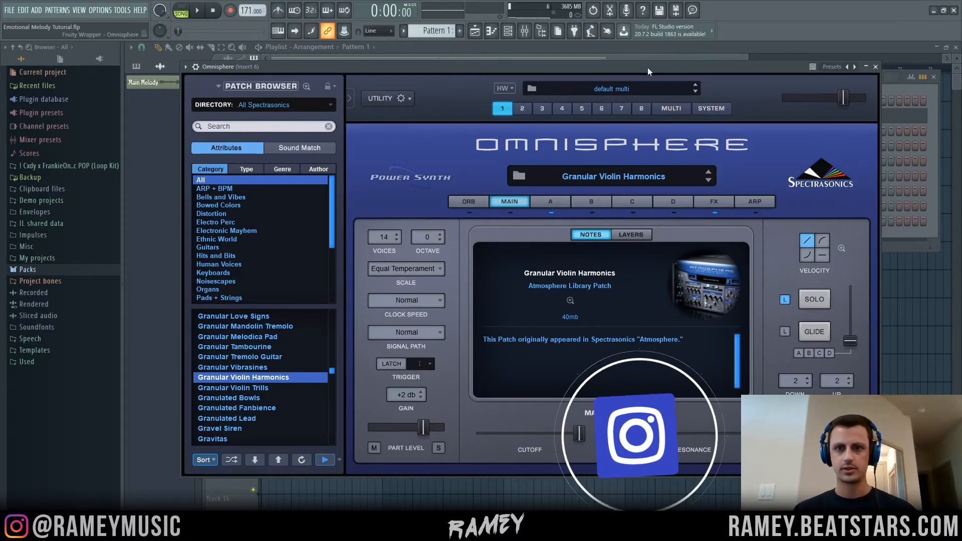
# Close the Omnisphere instrument window and look over octaves 4 and 5 in its empty piano roll.
pyautogui.moveTo(647, 68); pyautogui.dragTo(637, 64)
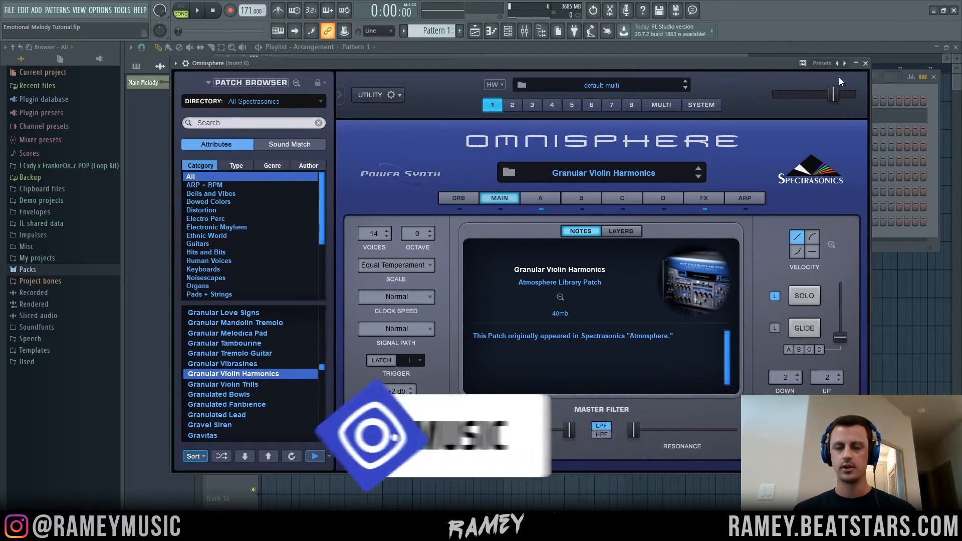
pyautogui.click(865, 63)
pyautogui.scroll(-2, 156, 215)
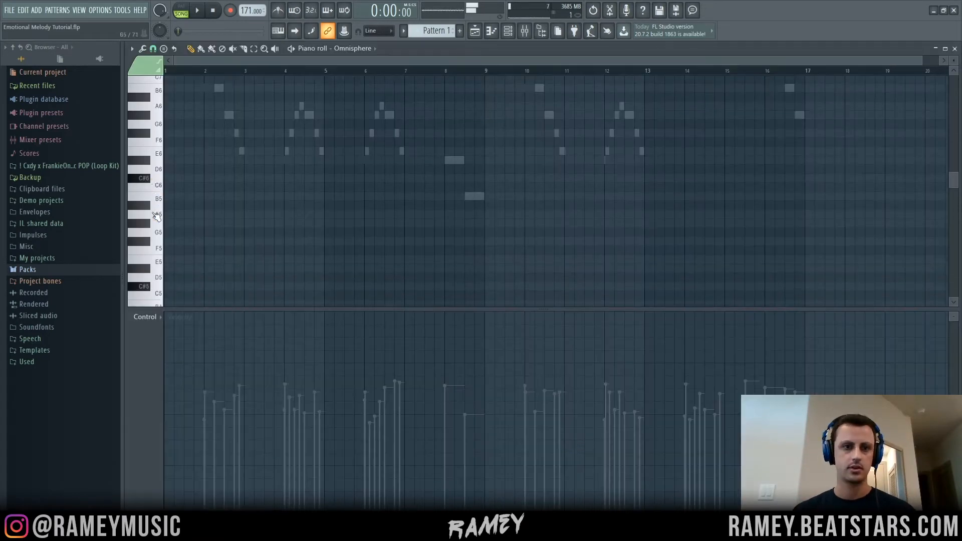
pyautogui.scroll(-1, 156, 215)
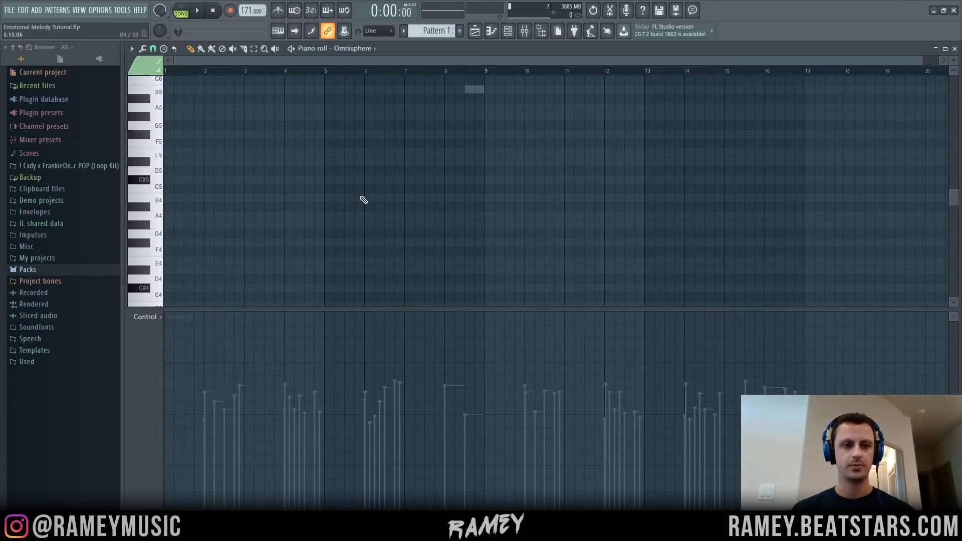
pyautogui.scroll(-2, 375, 205)
pyautogui.scroll(1, 385, 175)
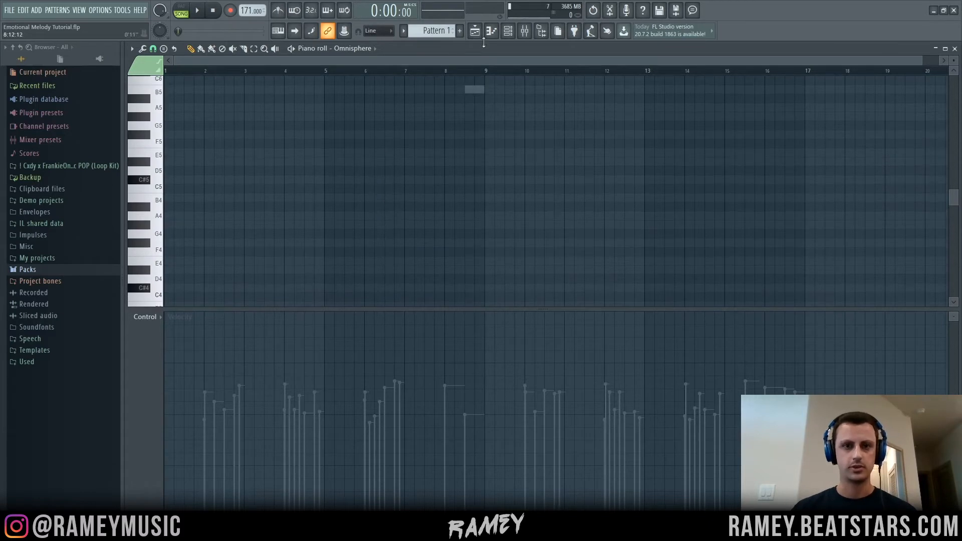
# Open Edison on the Master track and examine the detected note markers from the sample's end back to its start.
pyautogui.click(508, 31)
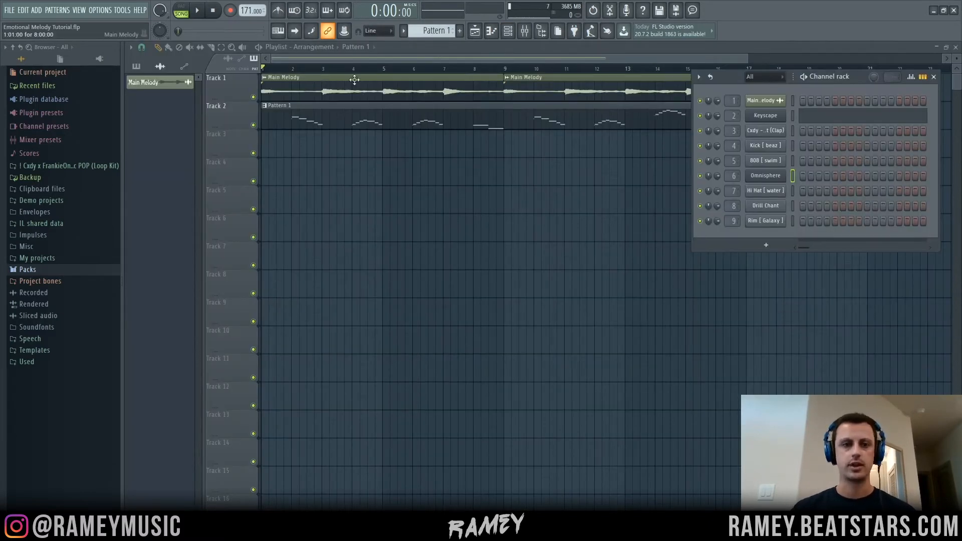
pyautogui.click(526, 34)
pyautogui.click(171, 279)
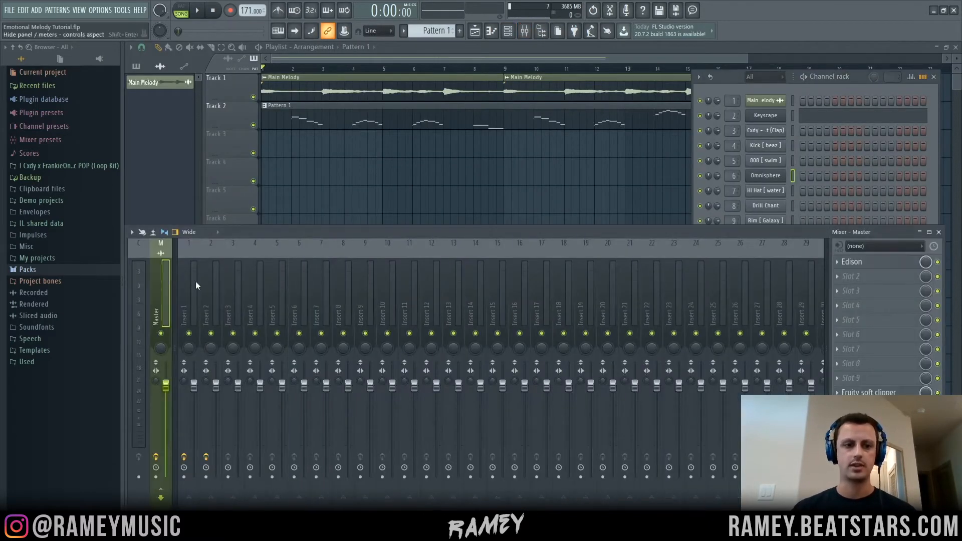
pyautogui.click(879, 267)
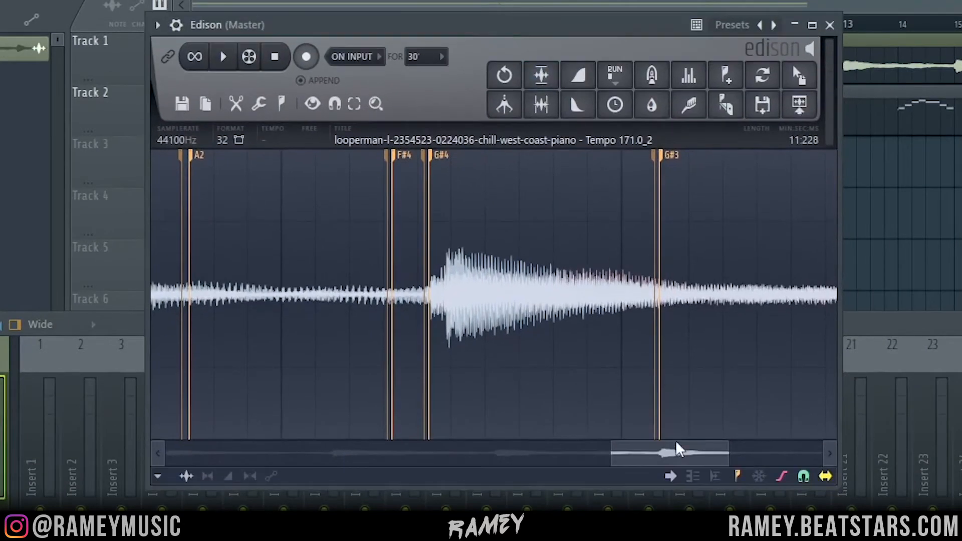
pyautogui.moveTo(532, 300); pyautogui.dragTo(407, 304)
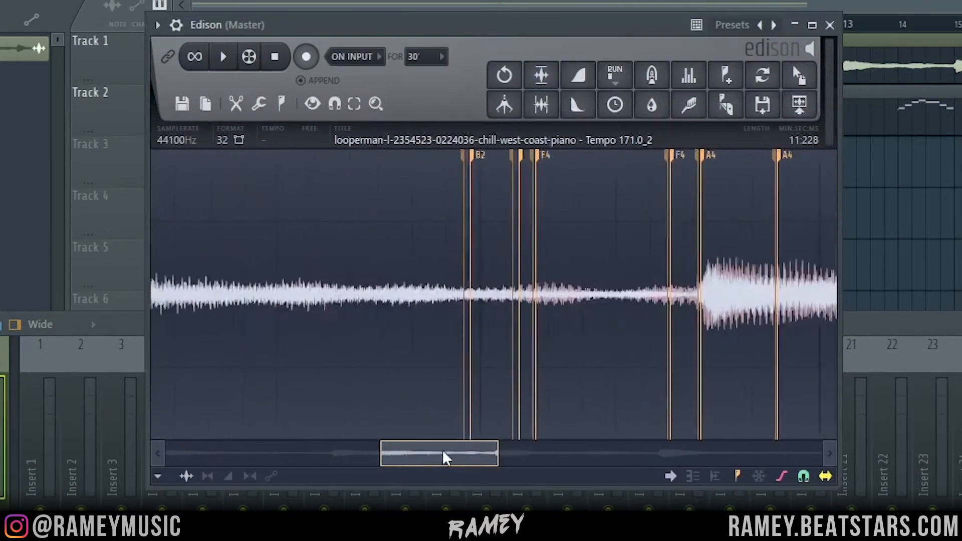
pyautogui.moveTo(443, 457); pyautogui.dragTo(217, 454)
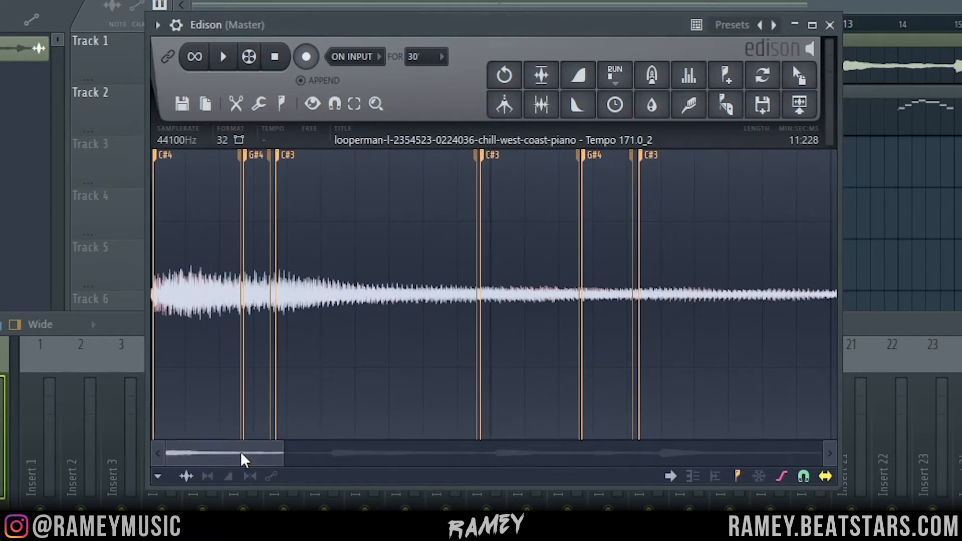
# Play the opening of the piano sample in Edison and check its note markers.
pyautogui.press('space')
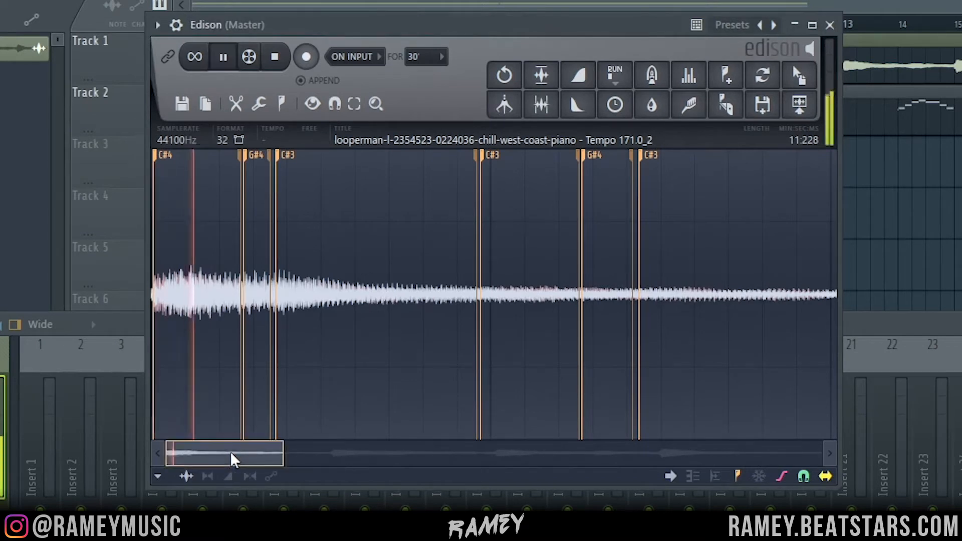
pyautogui.moveTo(231, 454); pyautogui.dragTo(284, 453)
pyautogui.press('space')
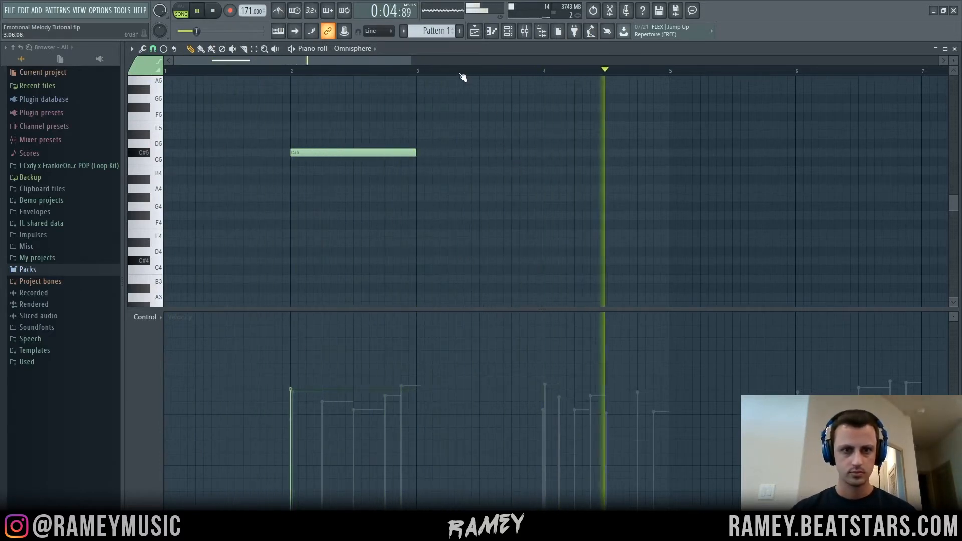
# Stop the Omnisphere pattern playback, return to Edison on the Master track, and play the piano sample's following sections to check their note markers.
pyautogui.press('space')
pyautogui.moveTo(411, 61); pyautogui.dragTo(235, 61)
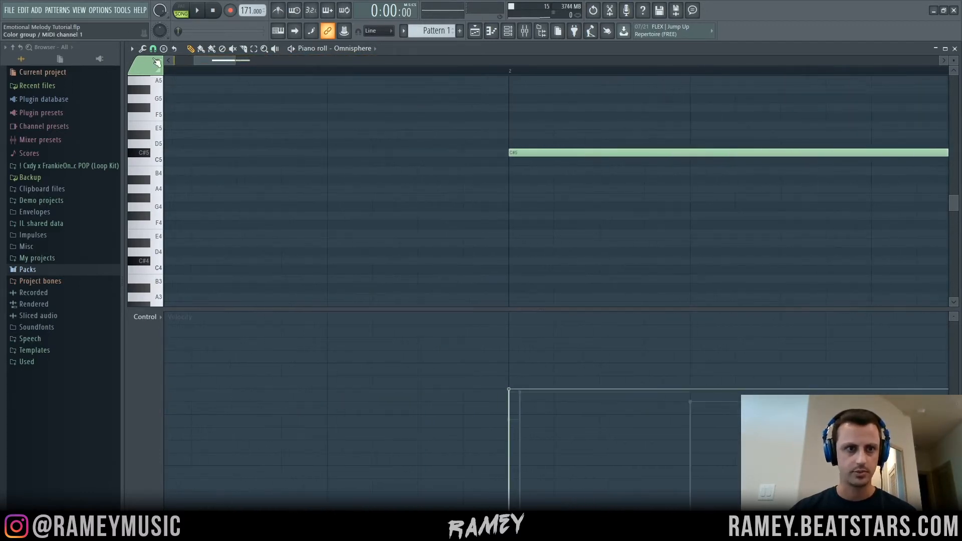
pyautogui.click(153, 49)
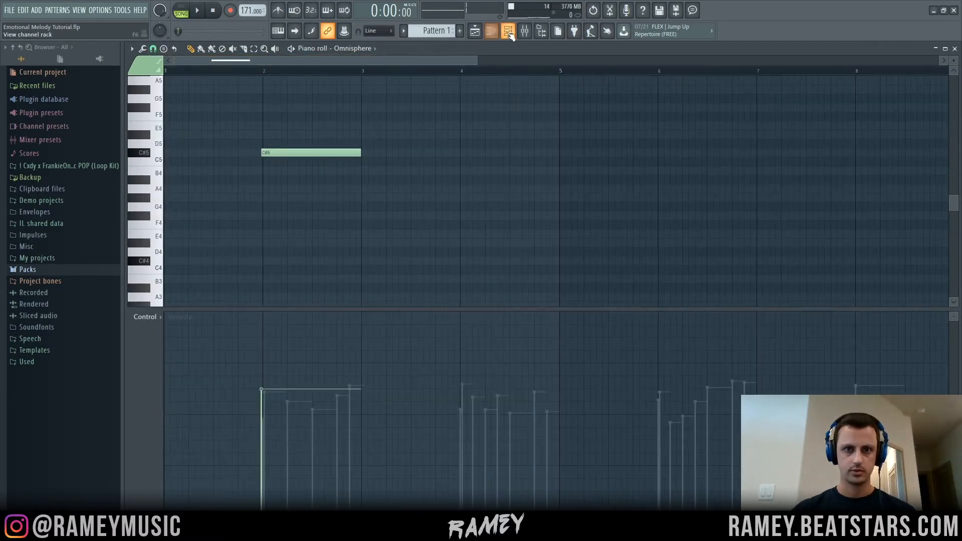
pyautogui.press('F6')
pyautogui.press('F9')
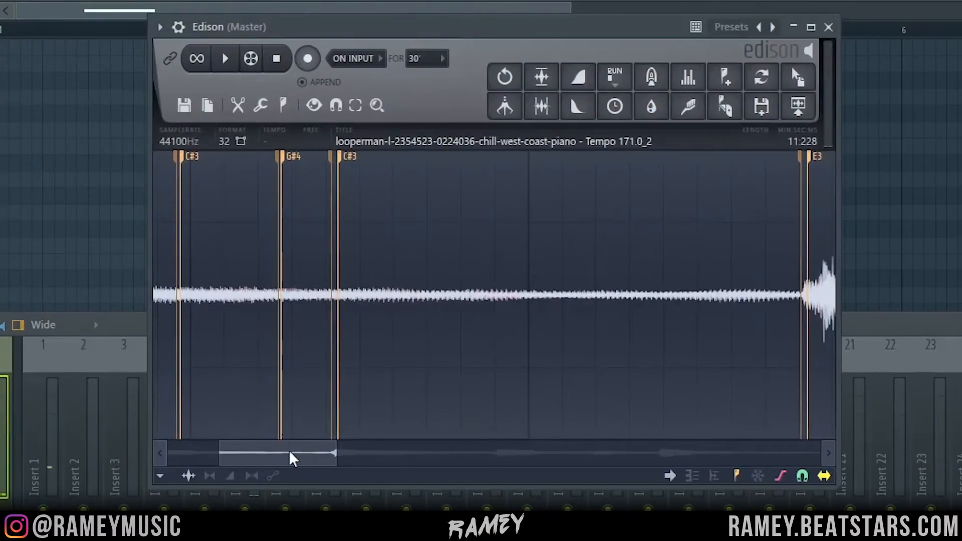
pyautogui.moveTo(323, 300)
pyautogui.mouseDown()
pyautogui.moveTo(277, 302)
pyautogui.moveTo(308, 299)
pyautogui.mouseUp()
pyautogui.press('space')
pyautogui.moveTo(261, 448); pyautogui.dragTo(365, 421)
pyautogui.press('space')
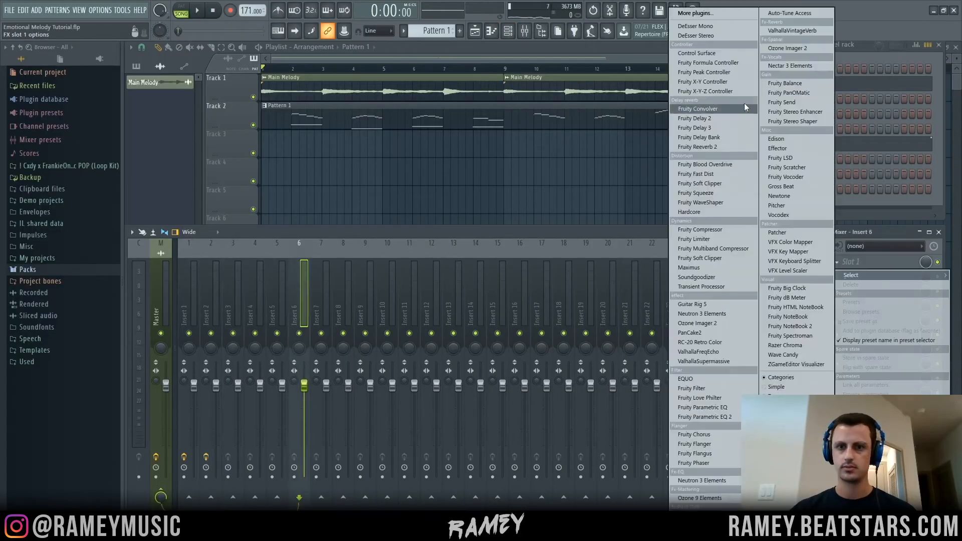
# Add ValhallaVintageVerb to slot 1 of Insert 6 with color 1980s, decay 1.12 s and mix 50.8 %, and audition it.
pyautogui.click(791, 31)
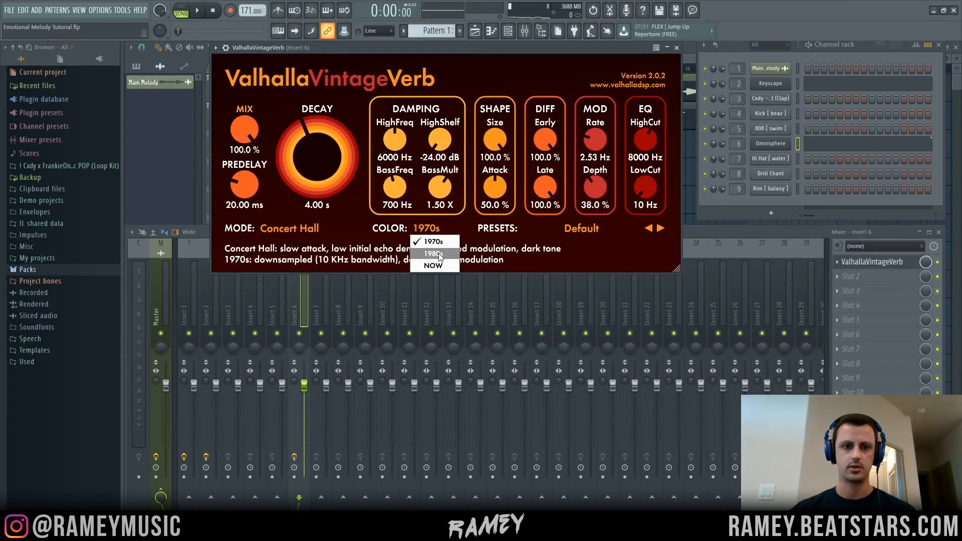
pyautogui.click(440, 256)
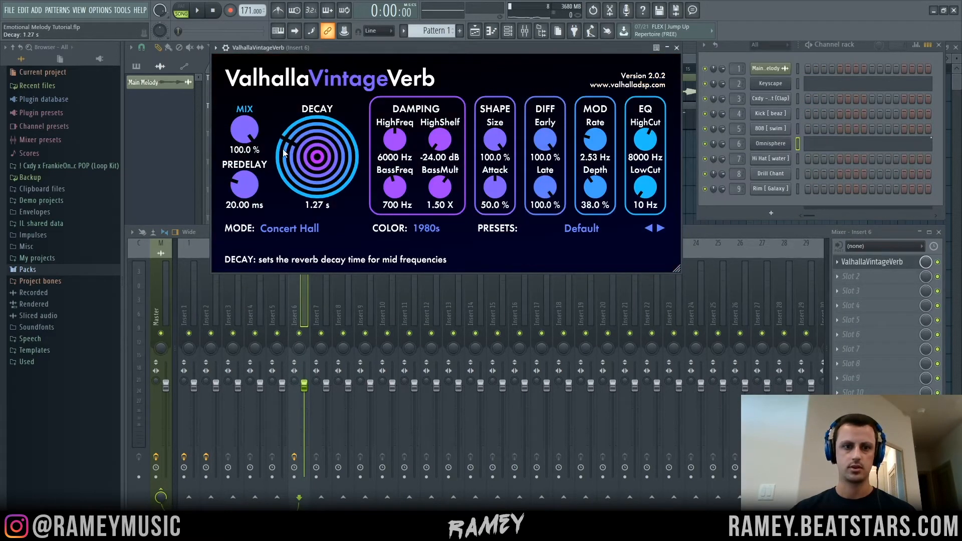
pyautogui.moveTo(283, 153); pyautogui.dragTo(285, 161)
pyautogui.moveTo(245, 130); pyautogui.dragTo(236, 190)
pyautogui.moveTo(423, 48); pyautogui.dragTo(417, 58)
pyautogui.press('space')
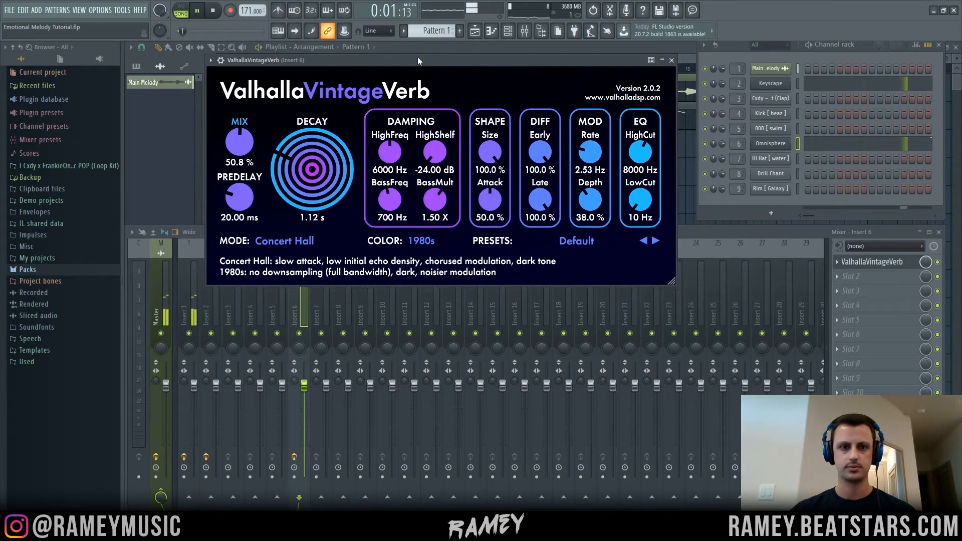
pyautogui.click(674, 62)
# Add Fruity Parametric EQ 2 to slot 2 of Insert 6 and enlarge its window.
pyautogui.click(852, 276)
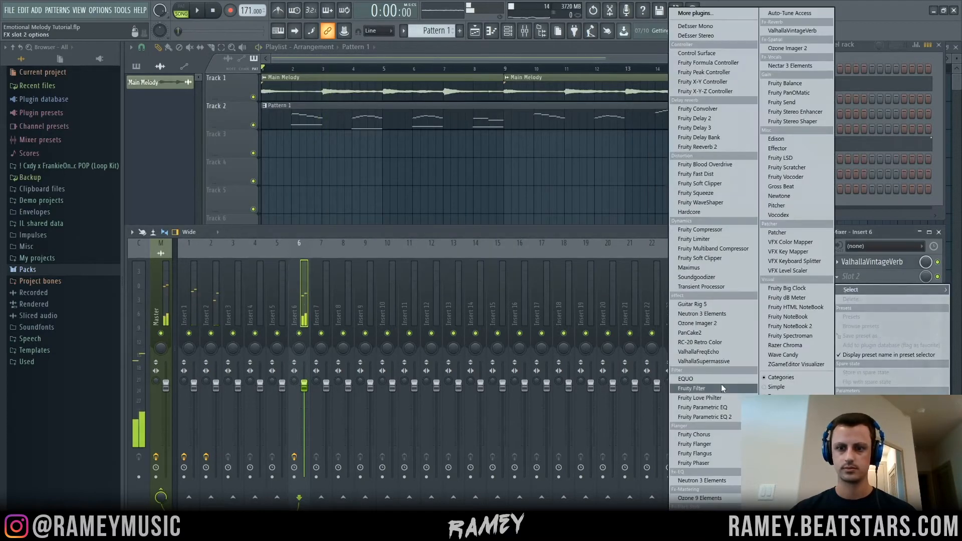
pyautogui.click(722, 412)
pyautogui.moveTo(414, 185); pyautogui.dragTo(414, 67)
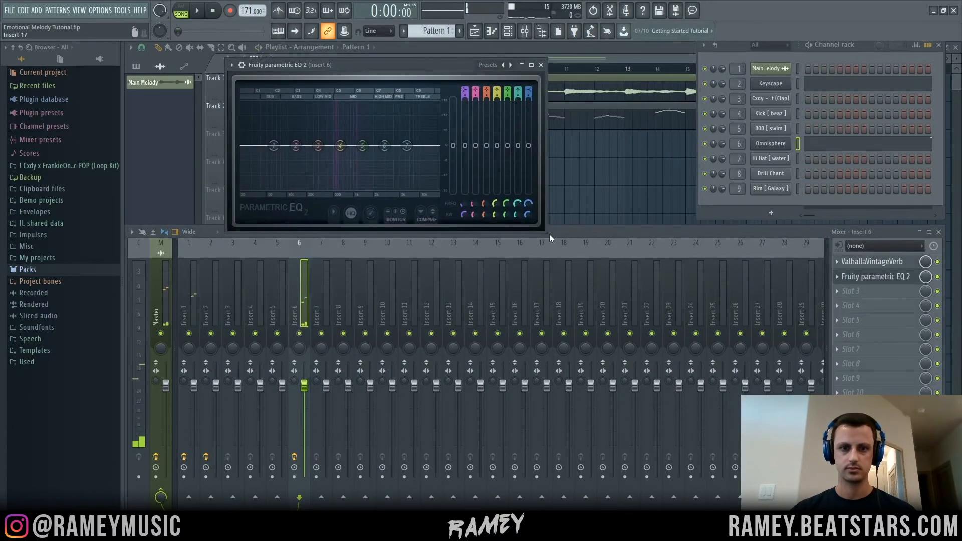
pyautogui.moveTo(547, 231); pyautogui.dragTo(898, 423)
pyautogui.moveTo(584, 76); pyautogui.dragTo(490, 61)
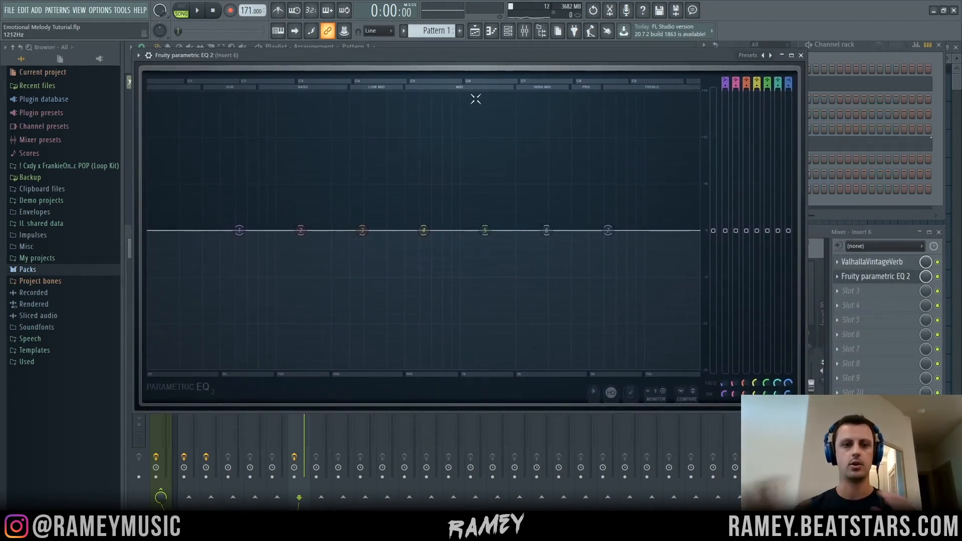
# Make EQ band 1 a high pass with a steeper slope, raise its cutoff to just past band 3, and audition it.
pyautogui.rightClick(239, 230)
pyautogui.moveTo(250, 258)
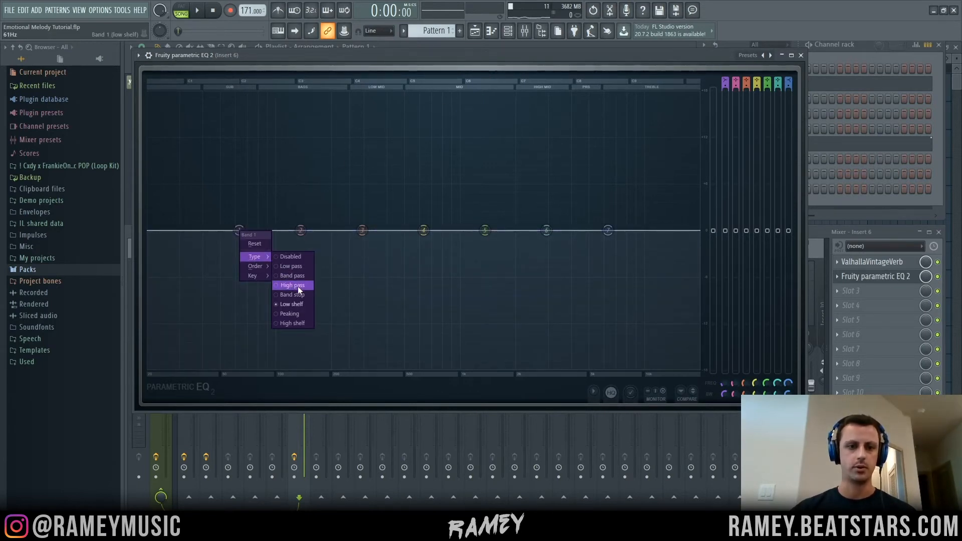
pyautogui.click(298, 286)
pyautogui.rightClick(239, 231)
pyautogui.moveTo(252, 266)
pyautogui.click(289, 285)
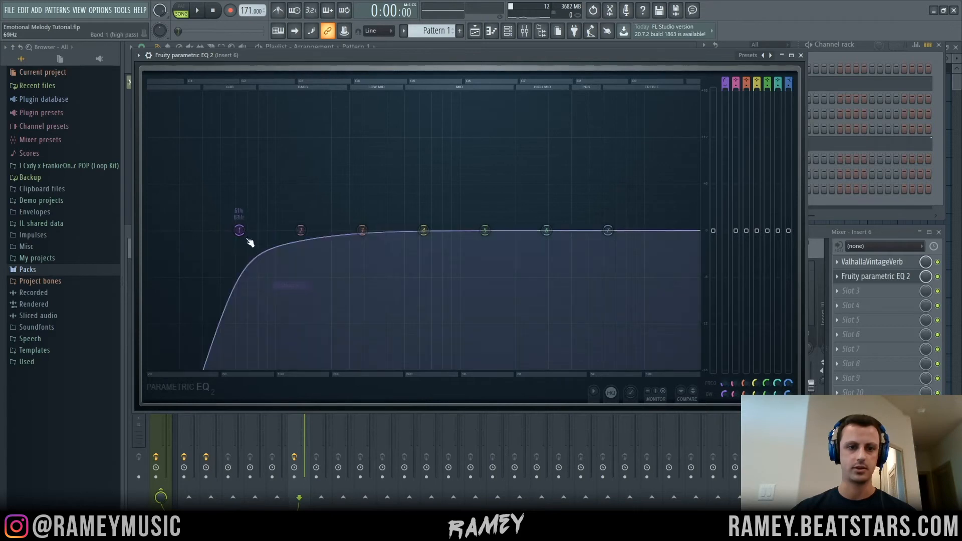
pyautogui.moveTo(239, 230); pyautogui.dragTo(365, 231)
pyautogui.press('space')
pyautogui.press('space')
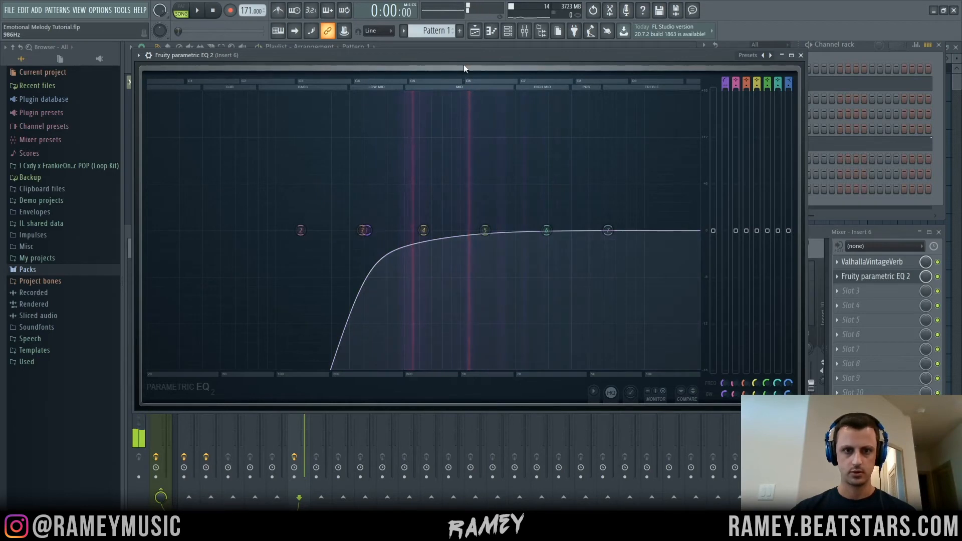
# Make EQ band 7 a low pass with a steeper slope and lower its cutoff to just above band 6.
pyautogui.rightClick(608, 230)
pyautogui.moveTo(633, 257)
pyautogui.click(661, 266)
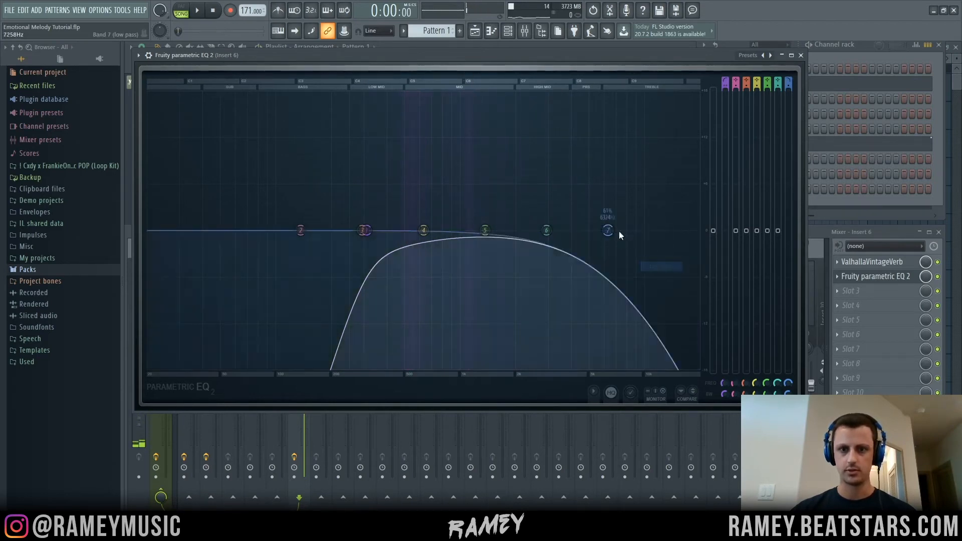
pyautogui.rightClick(608, 230)
pyautogui.click(656, 282)
pyautogui.moveTo(608, 230); pyautogui.dragTo(570, 230)
pyautogui.press('space')
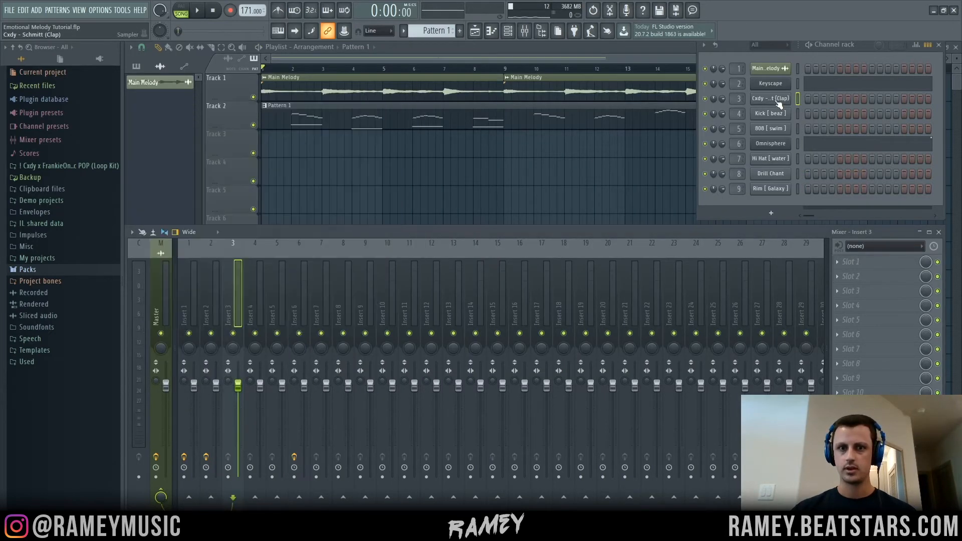
# Open the clap channel's piano roll, play its eight-bar pattern and clear the time selection.
pyautogui.rightClick(775, 99)
pyautogui.click(806, 100)
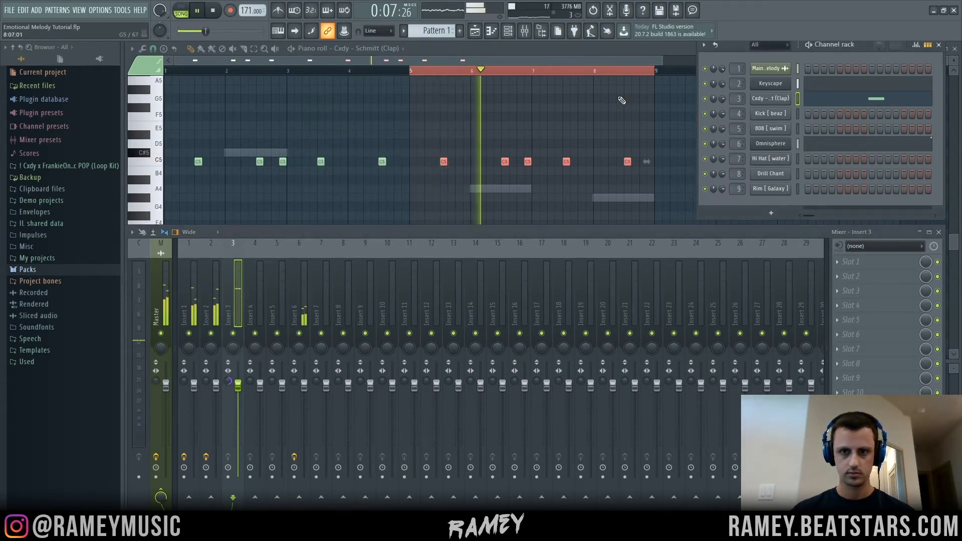
pyautogui.moveTo(564, 62); pyautogui.dragTo(517, 62)
pyautogui.press('space')
pyautogui.doubleClick(394, 74)
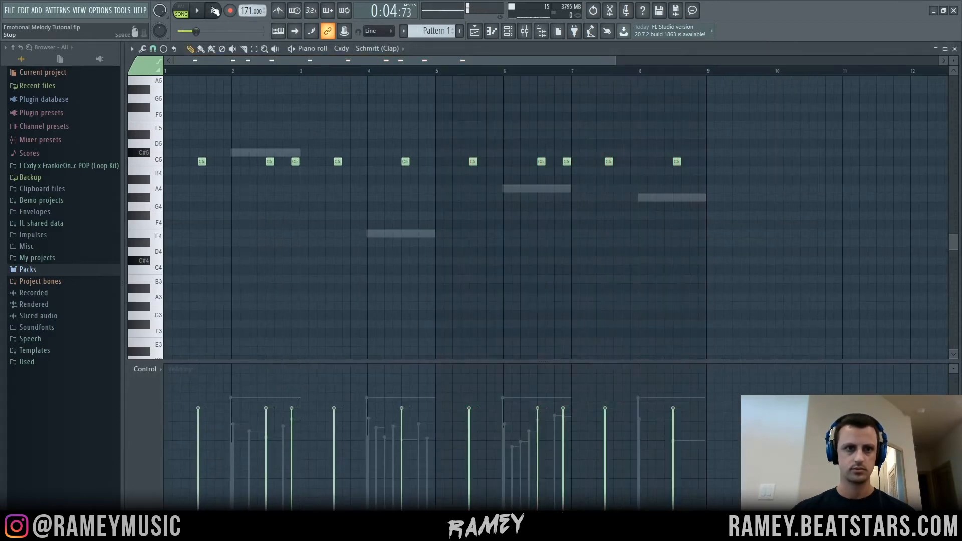
# Open the kick channel's piano roll, play its pattern against the ghost notes and clear the time selection.
pyautogui.click(510, 30)
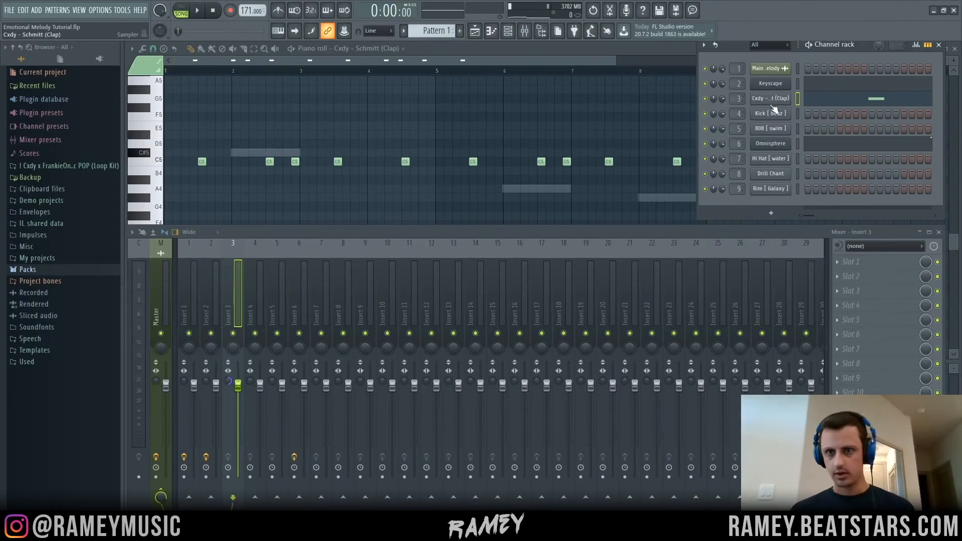
pyautogui.rightClick(771, 110)
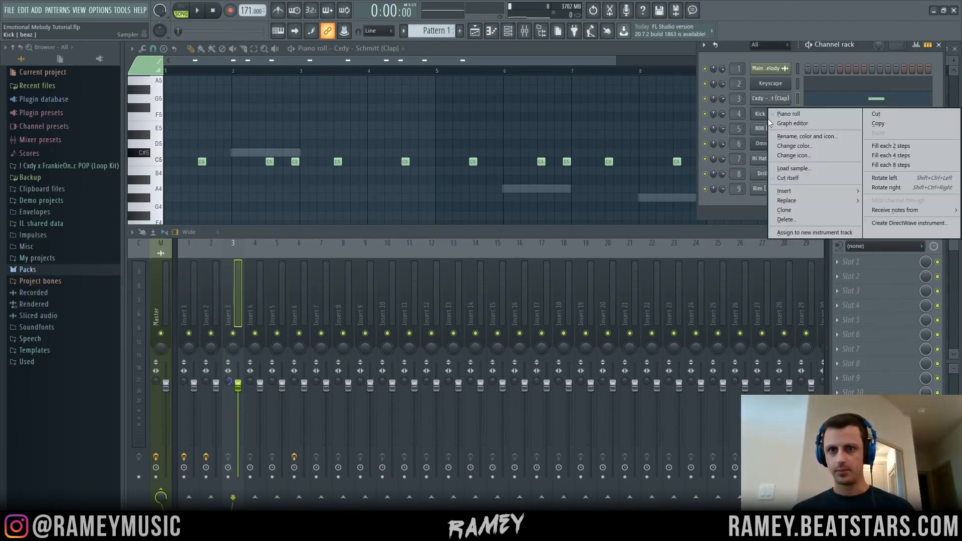
pyautogui.click(789, 113)
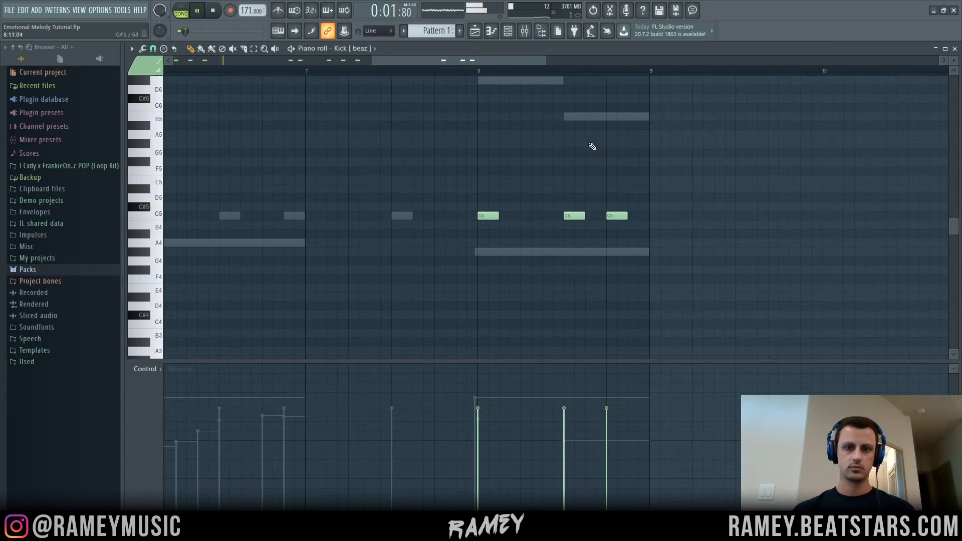
pyautogui.scroll(-5, 640, 60)
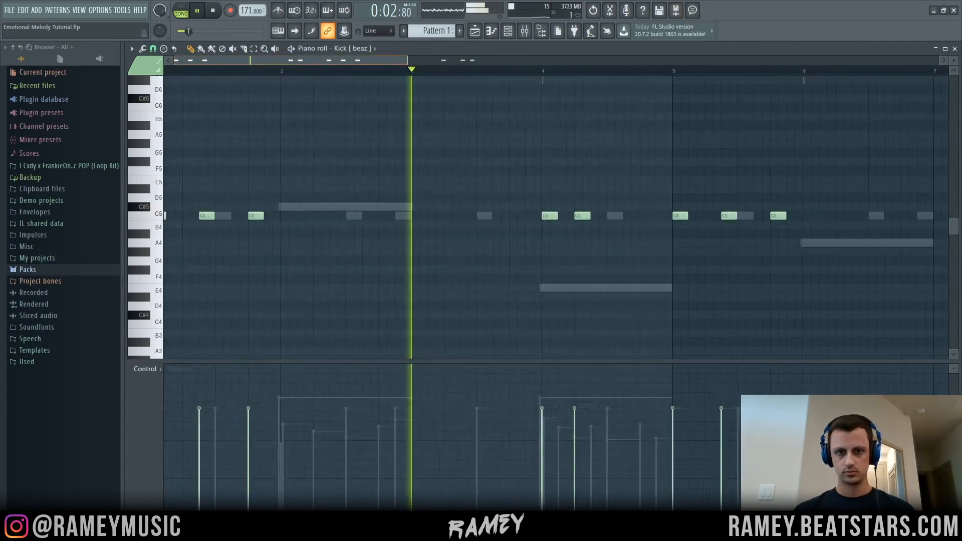
pyautogui.click(529, 34)
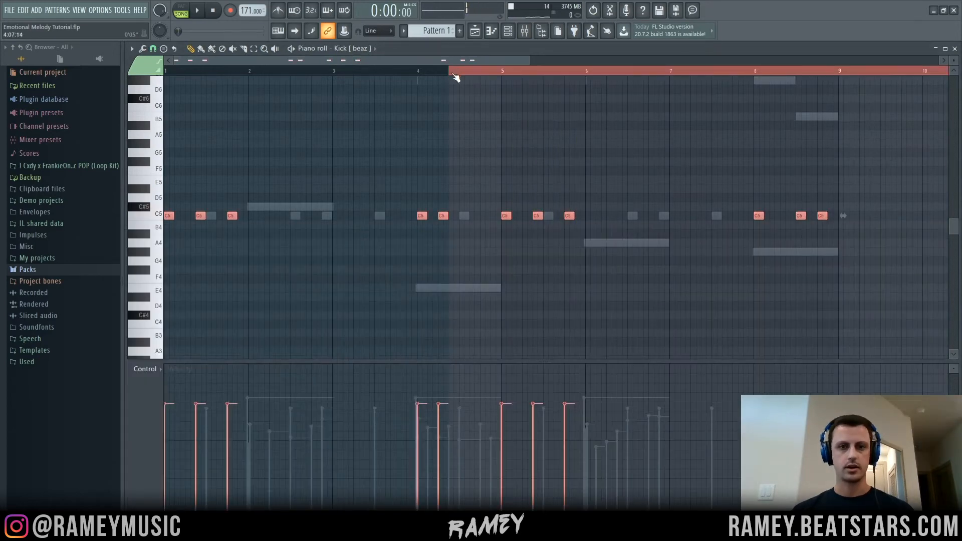
pyautogui.click(455, 76)
# Open the 808 [ swim ] channel's piano roll and bring up its sampler settings over the grid.
pyautogui.click(495, 37)
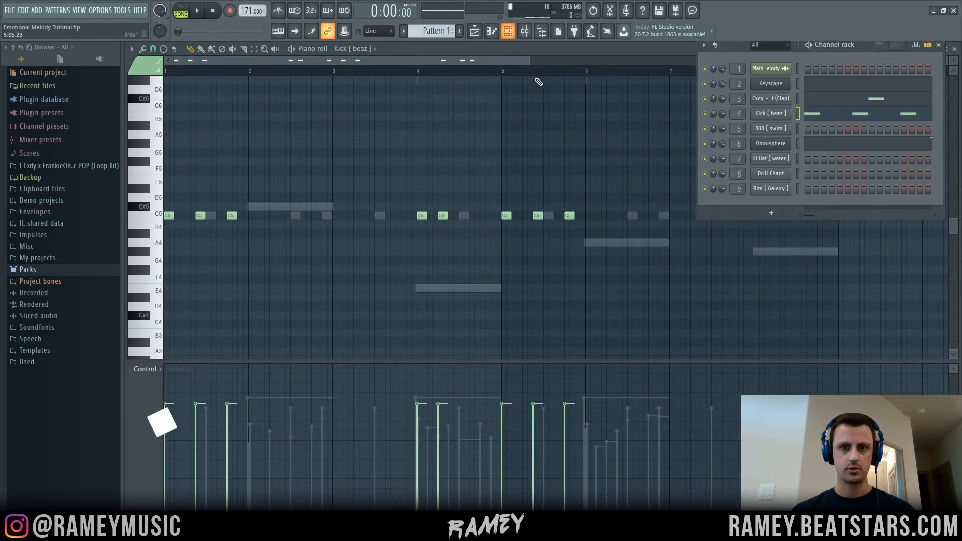
pyautogui.click(824, 130)
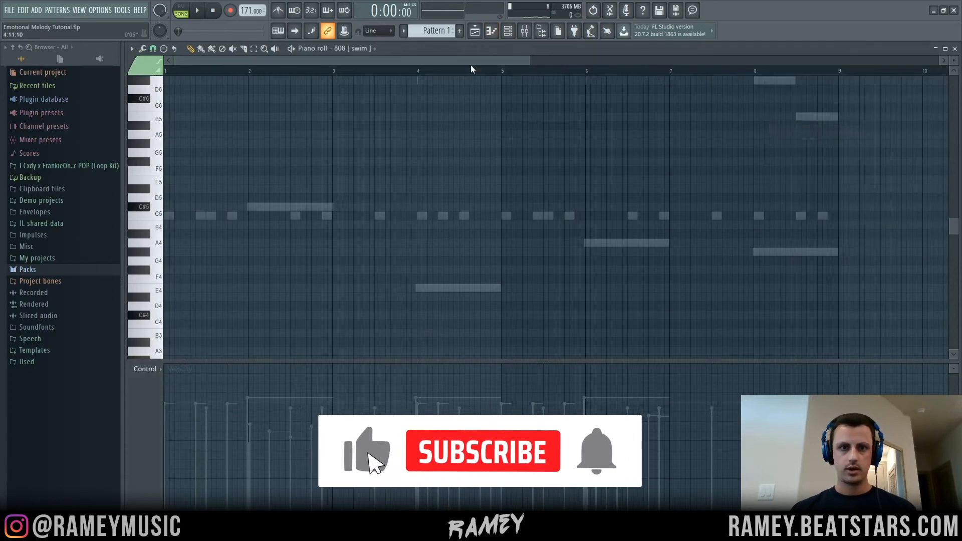
pyautogui.moveTo(547, 61); pyautogui.dragTo(497, 61)
pyautogui.click(509, 35)
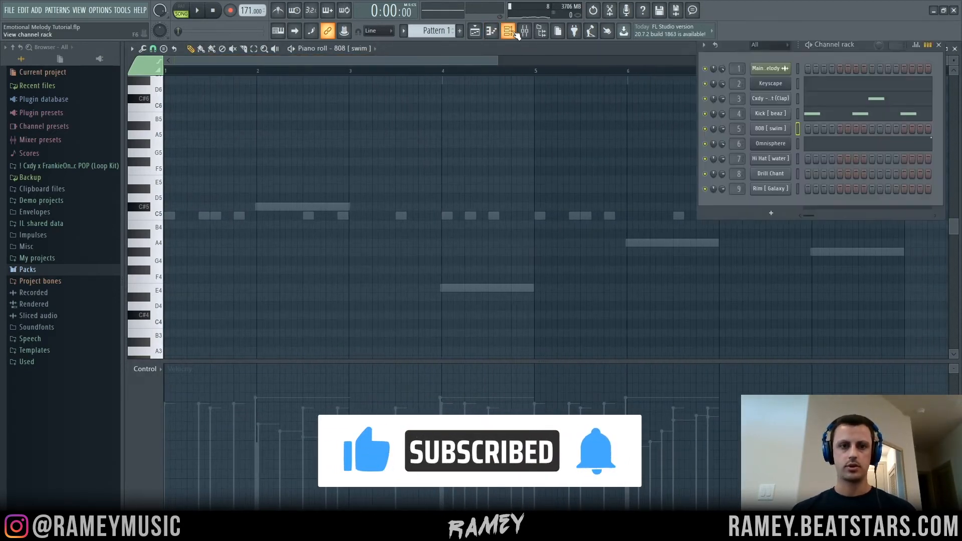
pyautogui.click(772, 130)
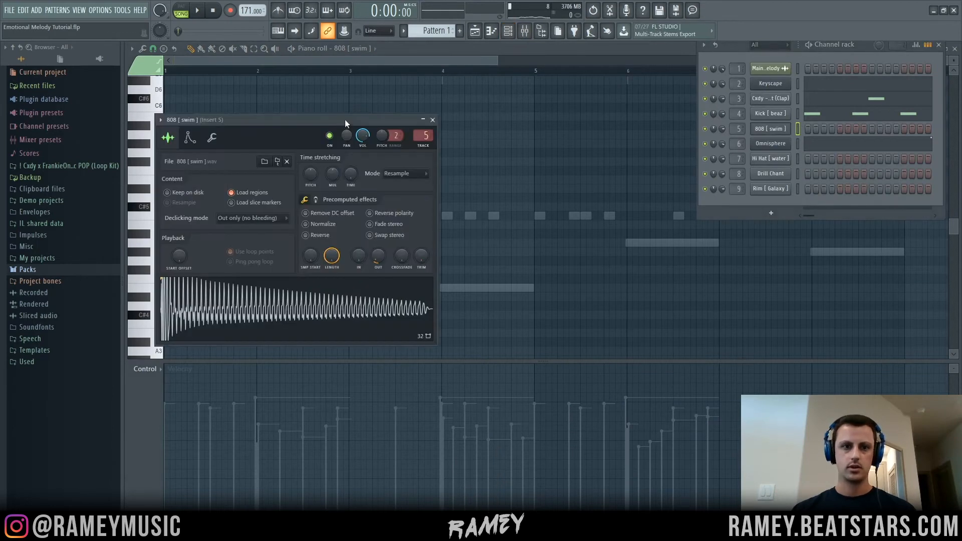
pyautogui.moveTo(345, 119); pyautogui.dragTo(460, 87)
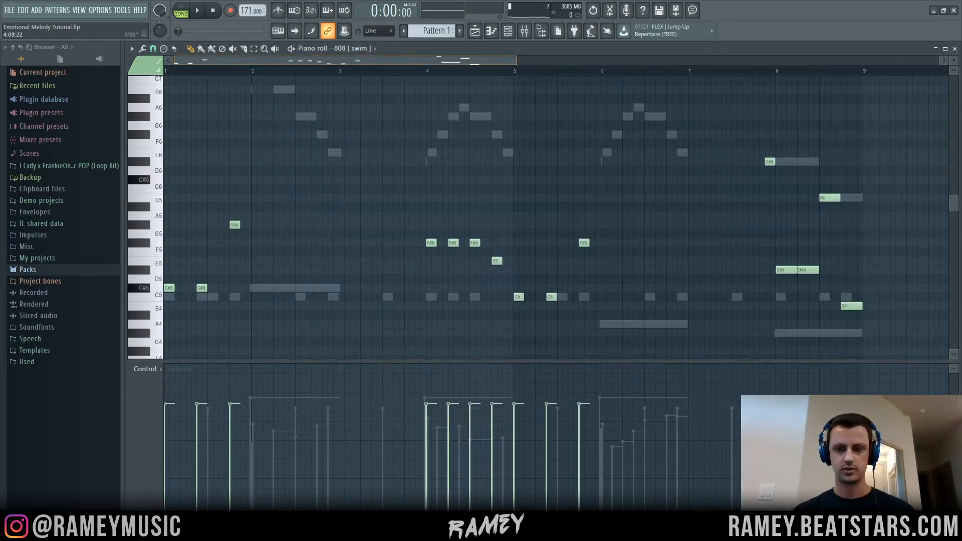
# Examine the 808 notes against the ghosted kick and melody notes, and play the pattern.
pyautogui.moveTo(492, 61); pyautogui.dragTo(513, 60)
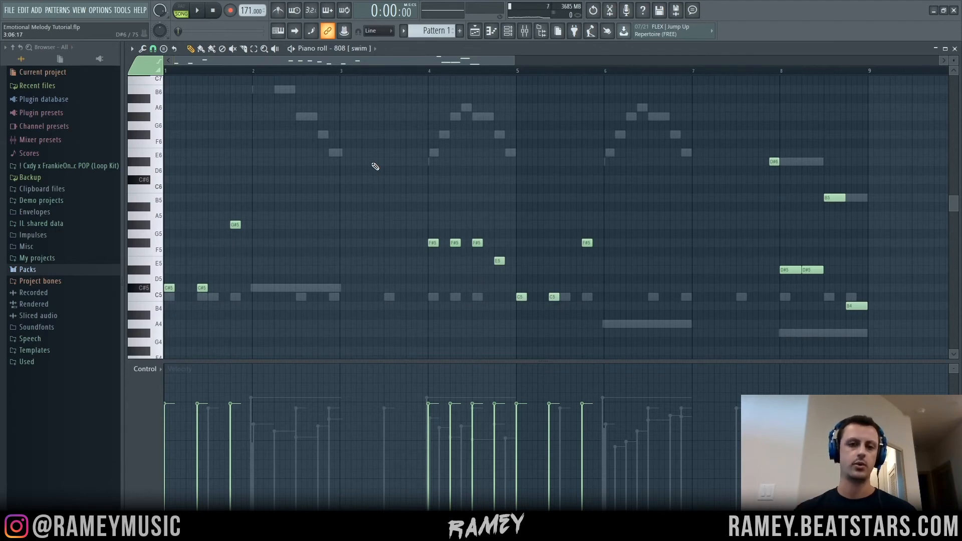
pyautogui.scroll(3, 477, 291)
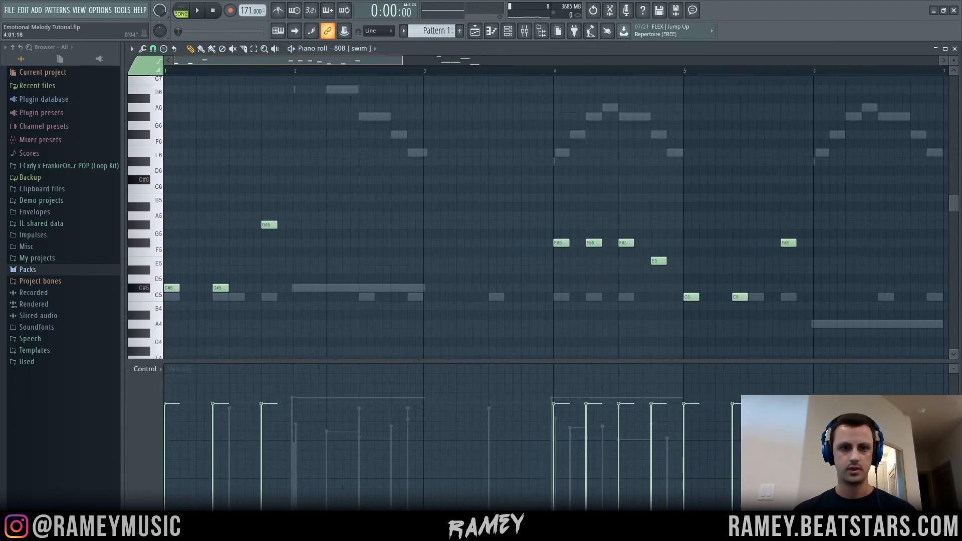
pyautogui.scroll(4, 340, 301)
pyautogui.scroll(-4, 328, 293)
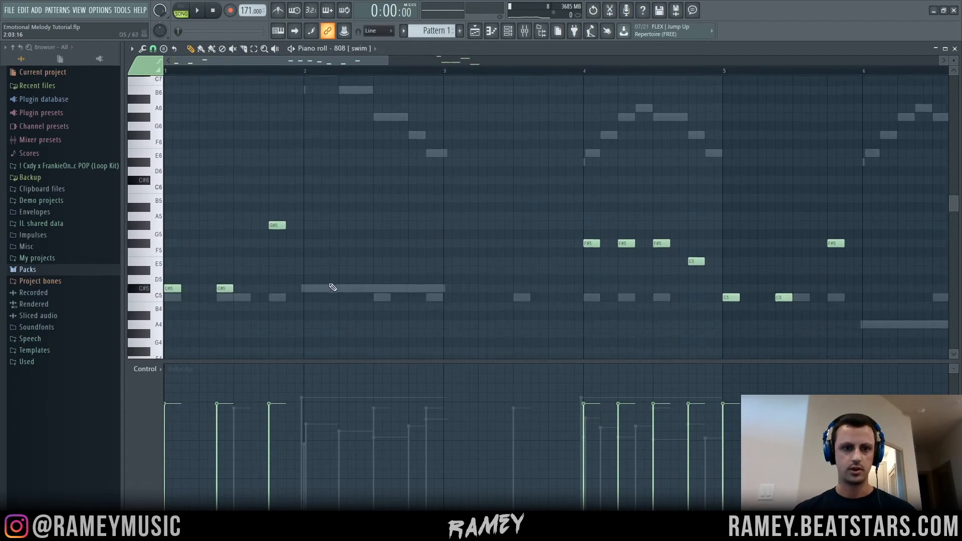
pyautogui.scroll(3, 501, 270)
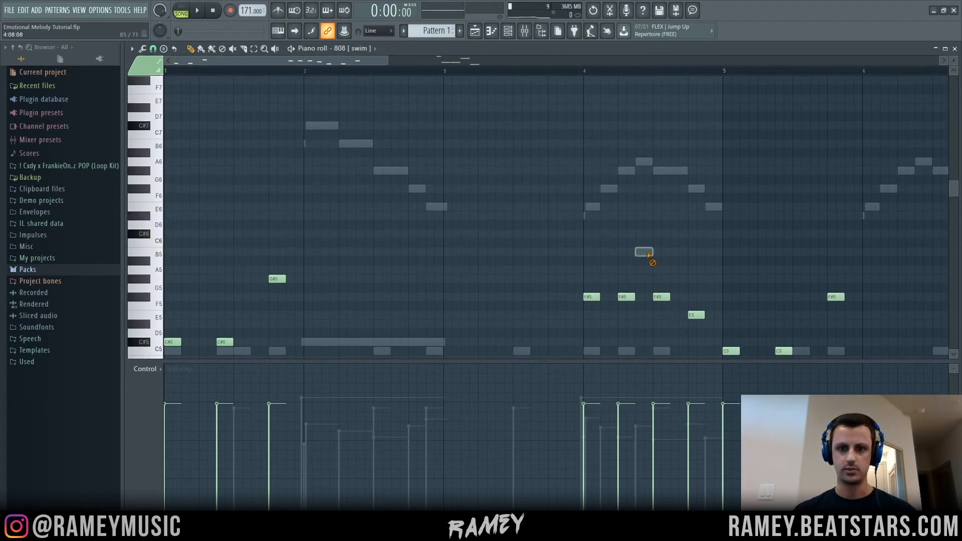
pyautogui.press('space')
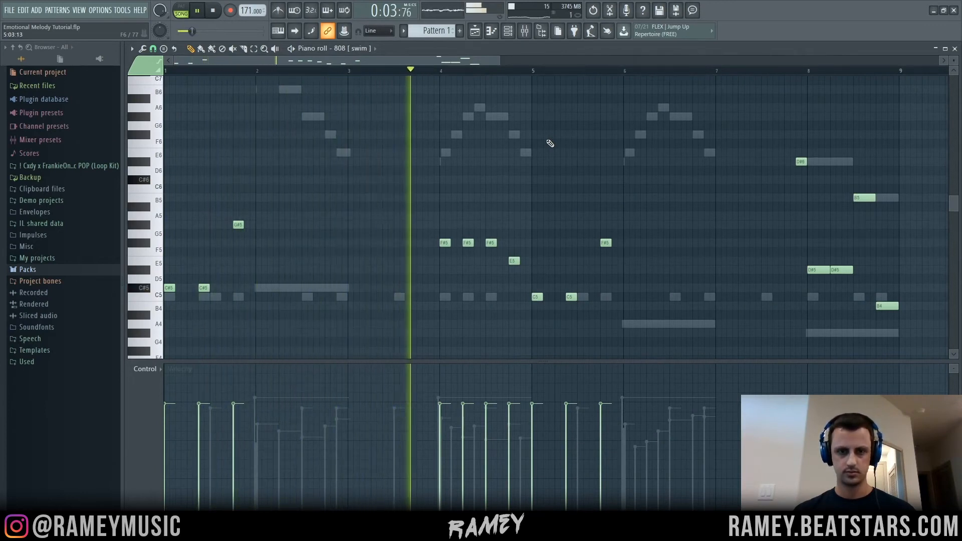
pyautogui.press('space')
# Open the mixer and load Fruity Fast Dist into the first effect slot of Insert 5.
pyautogui.click(526, 33)
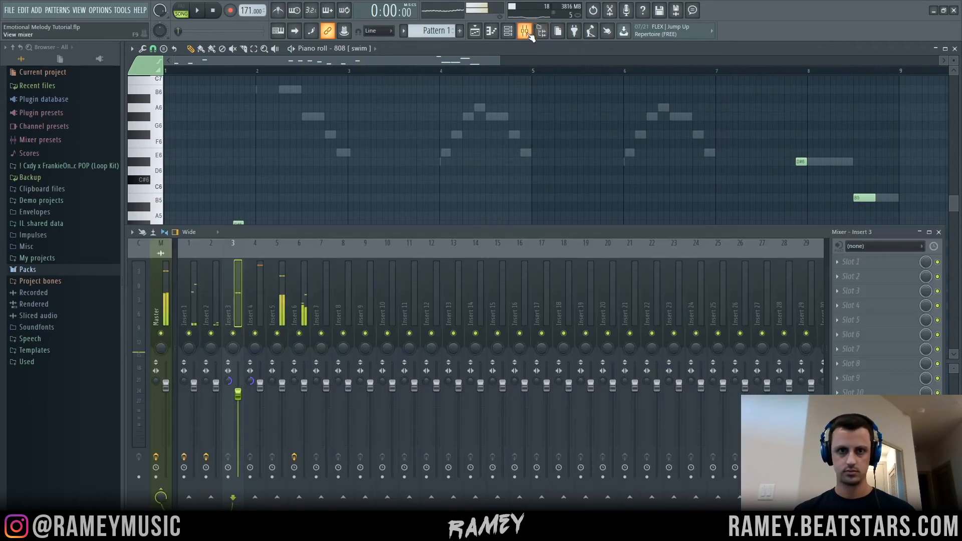
pyautogui.click(279, 291)
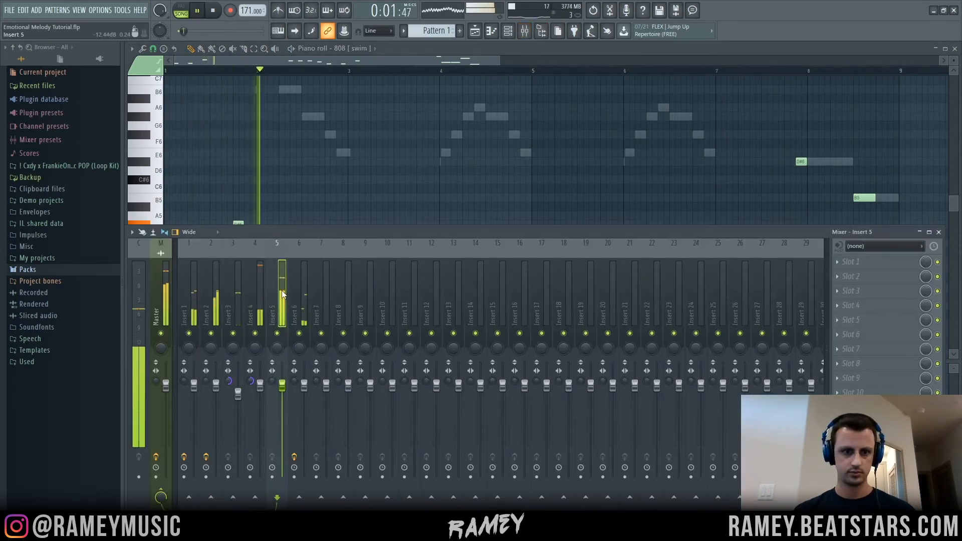
pyautogui.press('space')
pyautogui.click(862, 261)
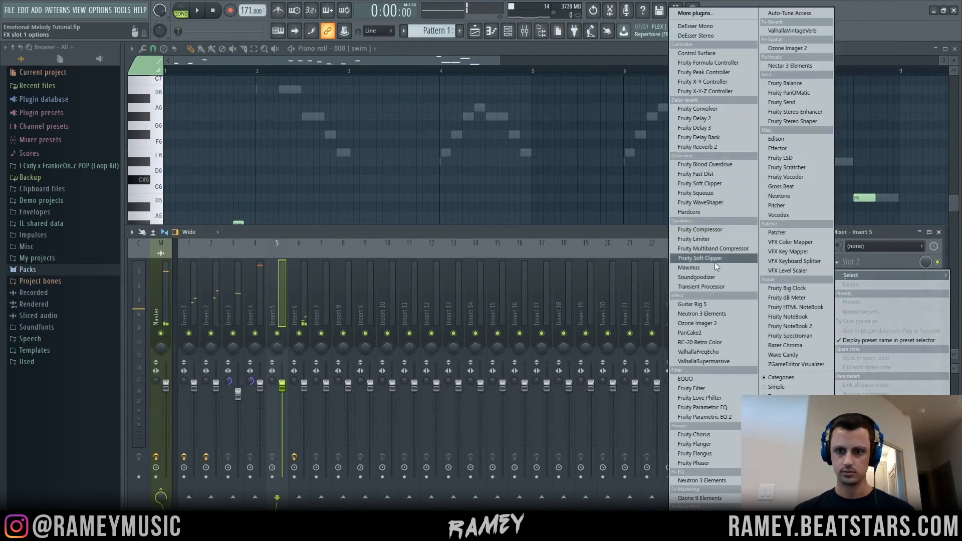
pyautogui.click(722, 173)
# Adjust Fruity Fast Dist on Insert 5 and play the loop to audition the distorted 808.
pyautogui.moveTo(299, 144); pyautogui.dragTo(388, 171)
pyautogui.click(443, 142)
pyautogui.click(464, 197)
pyautogui.press('space')
pyautogui.click(617, 141)
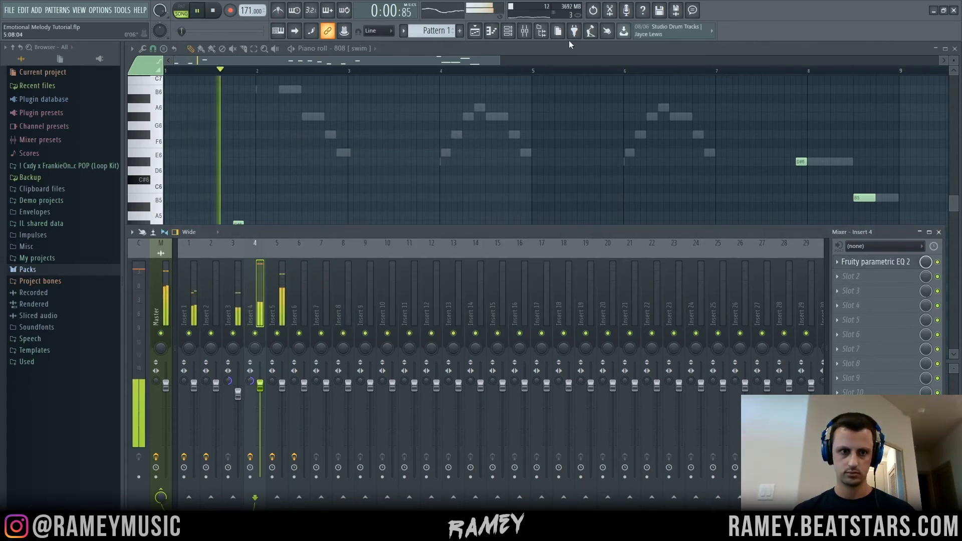
# Examine the 808 and Hi Hat [ water ] patterns during playback, with the mixer and channel rack in view for the hi-hat.
pyautogui.moveTo(496, 60)
pyautogui.mouseDown()
pyautogui.moveTo(403, 61)
pyautogui.moveTo(515, 60)
pyautogui.mouseUp()
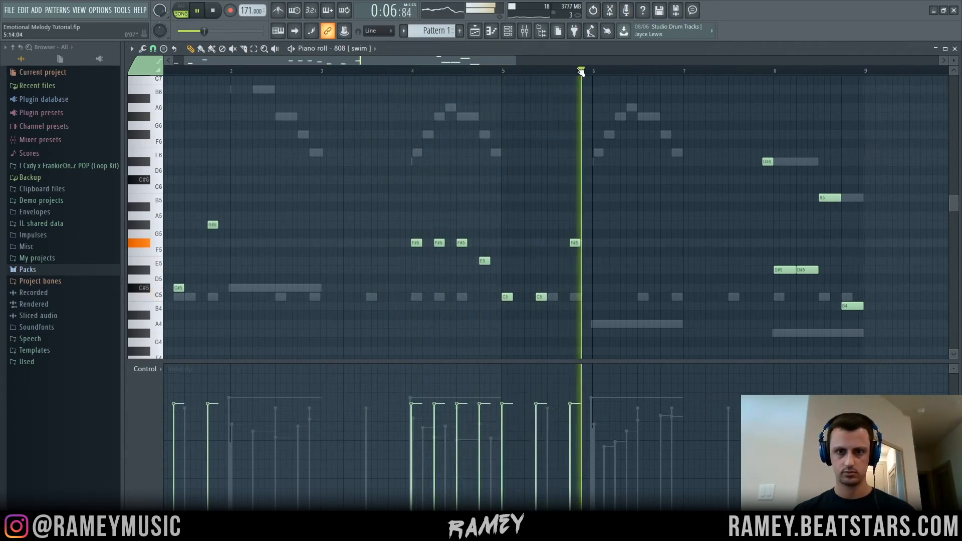
pyautogui.moveTo(516, 60); pyautogui.dragTo(573, 60)
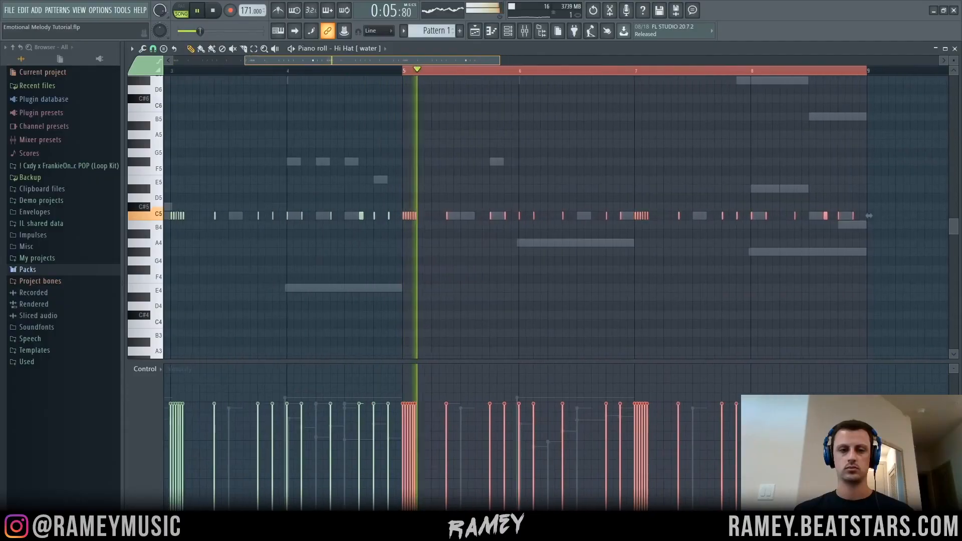
pyautogui.press('F9')
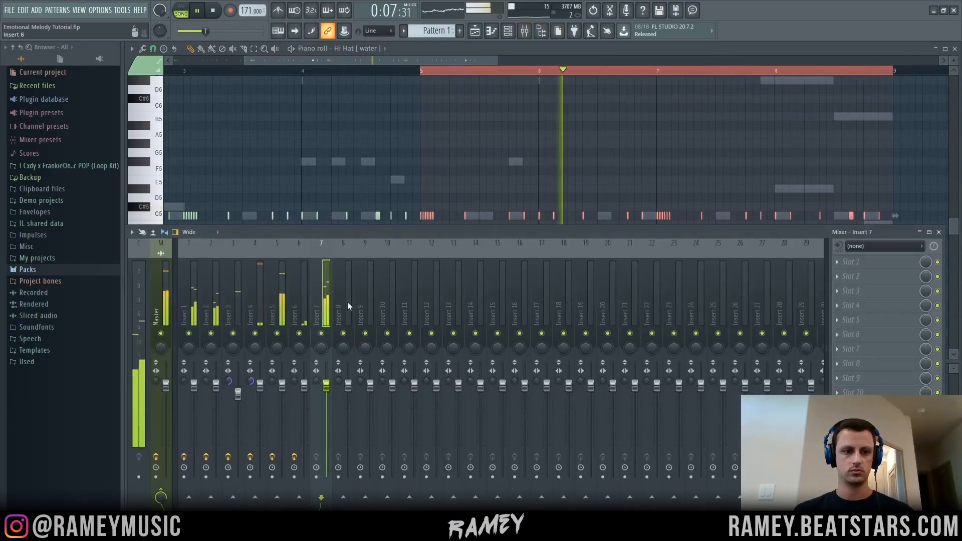
pyautogui.press('F6')
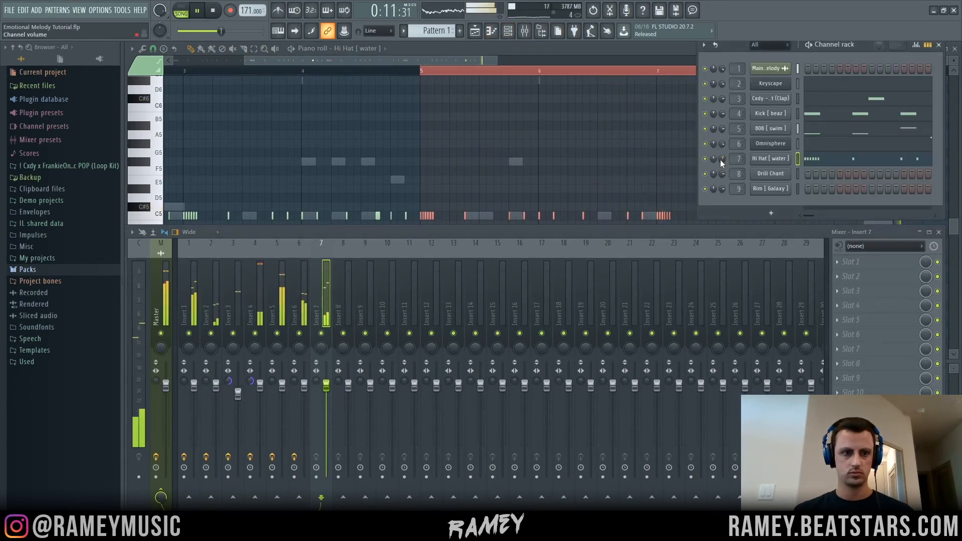
pyautogui.press('space')
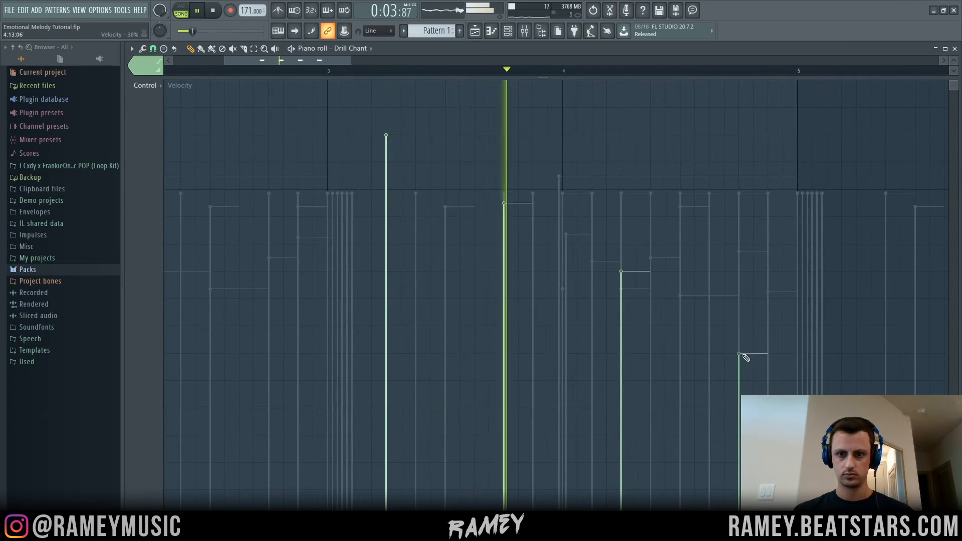
# Shrink the velocity lane in the Drill Chant piano roll and check the levels of mixer Inserts 8 and 7.
pyautogui.moveTo(627, 78); pyautogui.dragTo(642, 404)
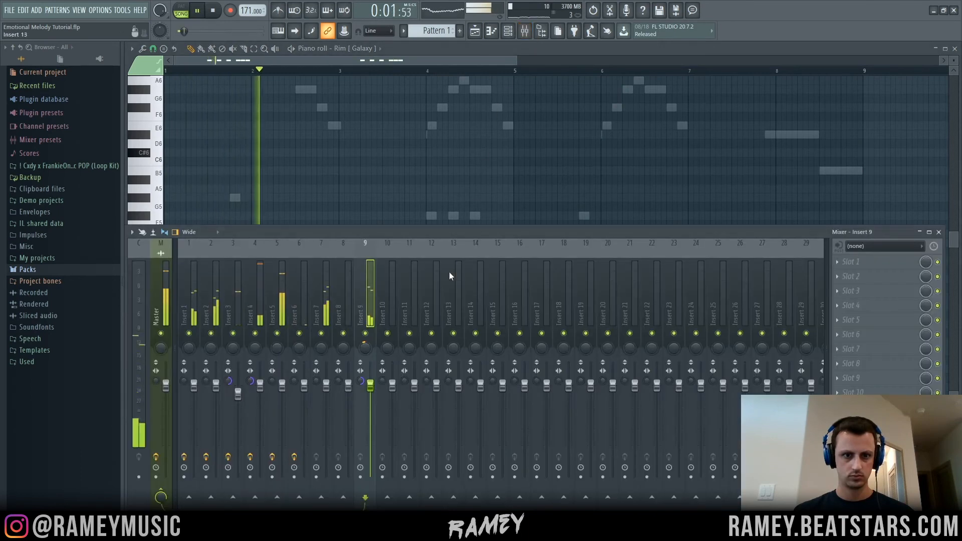
pyautogui.click(349, 307)
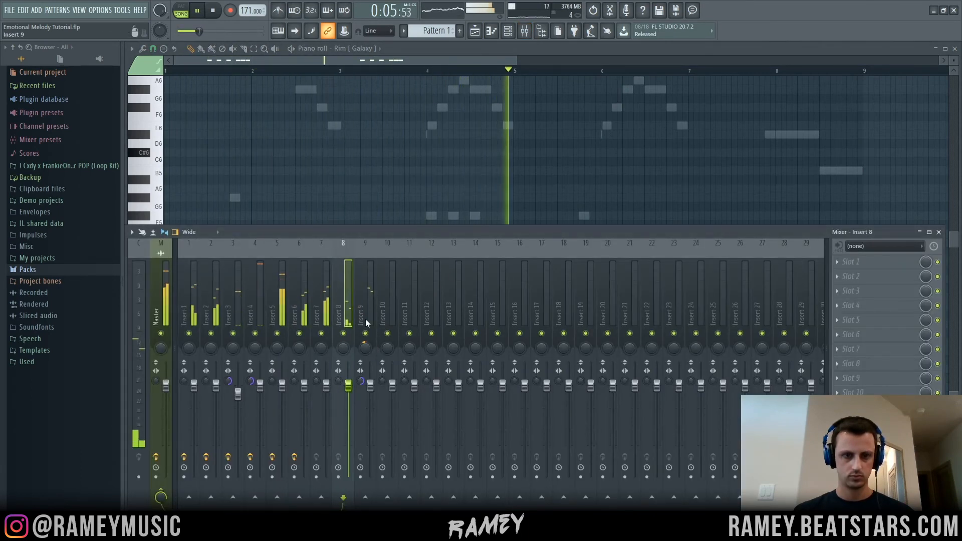
pyautogui.click(321, 298)
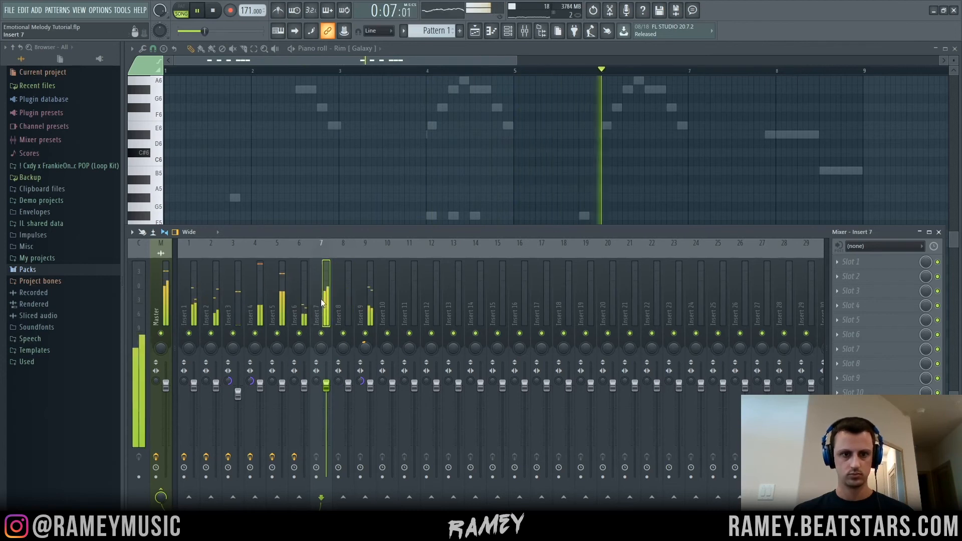
# Load Fruity Parametric EQ 2 into the first effect slot of Insert 9 and enlarge its window.
pyautogui.click(372, 303)
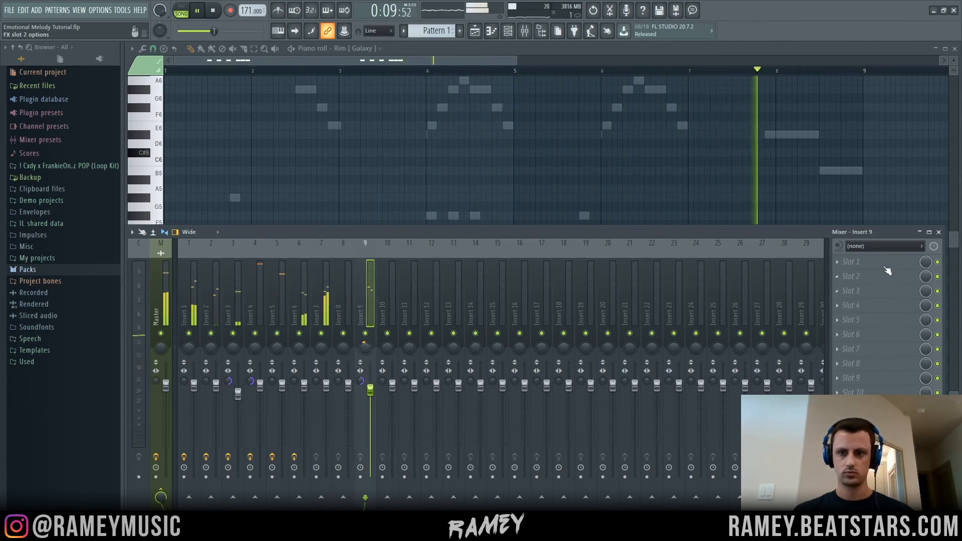
pyautogui.click(882, 262)
pyautogui.click(704, 417)
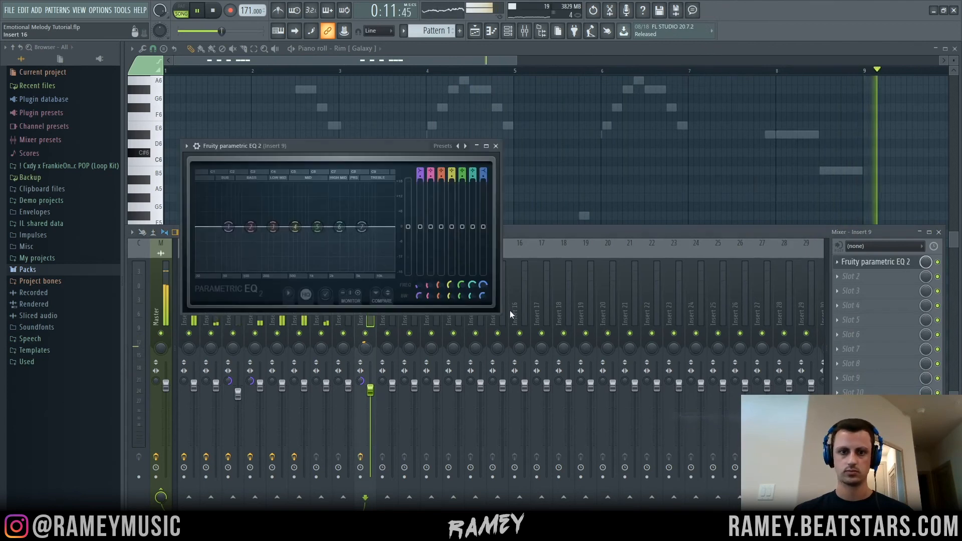
pyautogui.moveTo(501, 314); pyautogui.dragTo(815, 484)
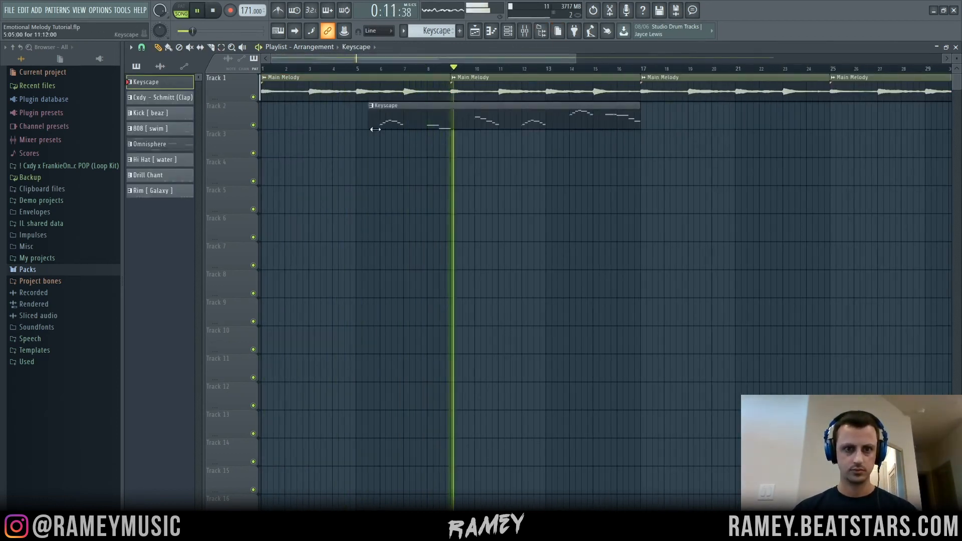
# Trim the start of the Keyscape clip on Track 2 to bar 9, stop playback and choose a drum pattern.
pyautogui.moveTo(375, 129); pyautogui.dragTo(451, 129)
pyautogui.press('space')
pyautogui.click(176, 120)
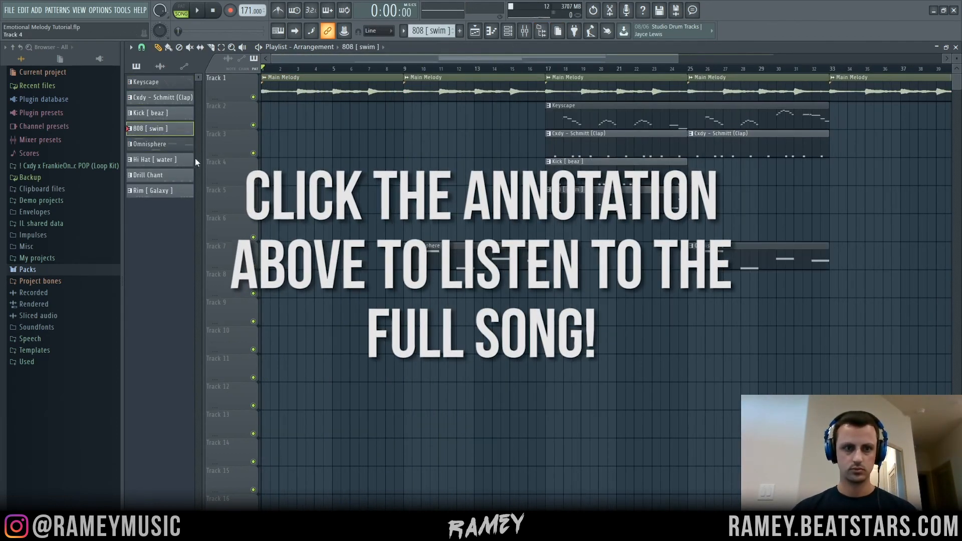